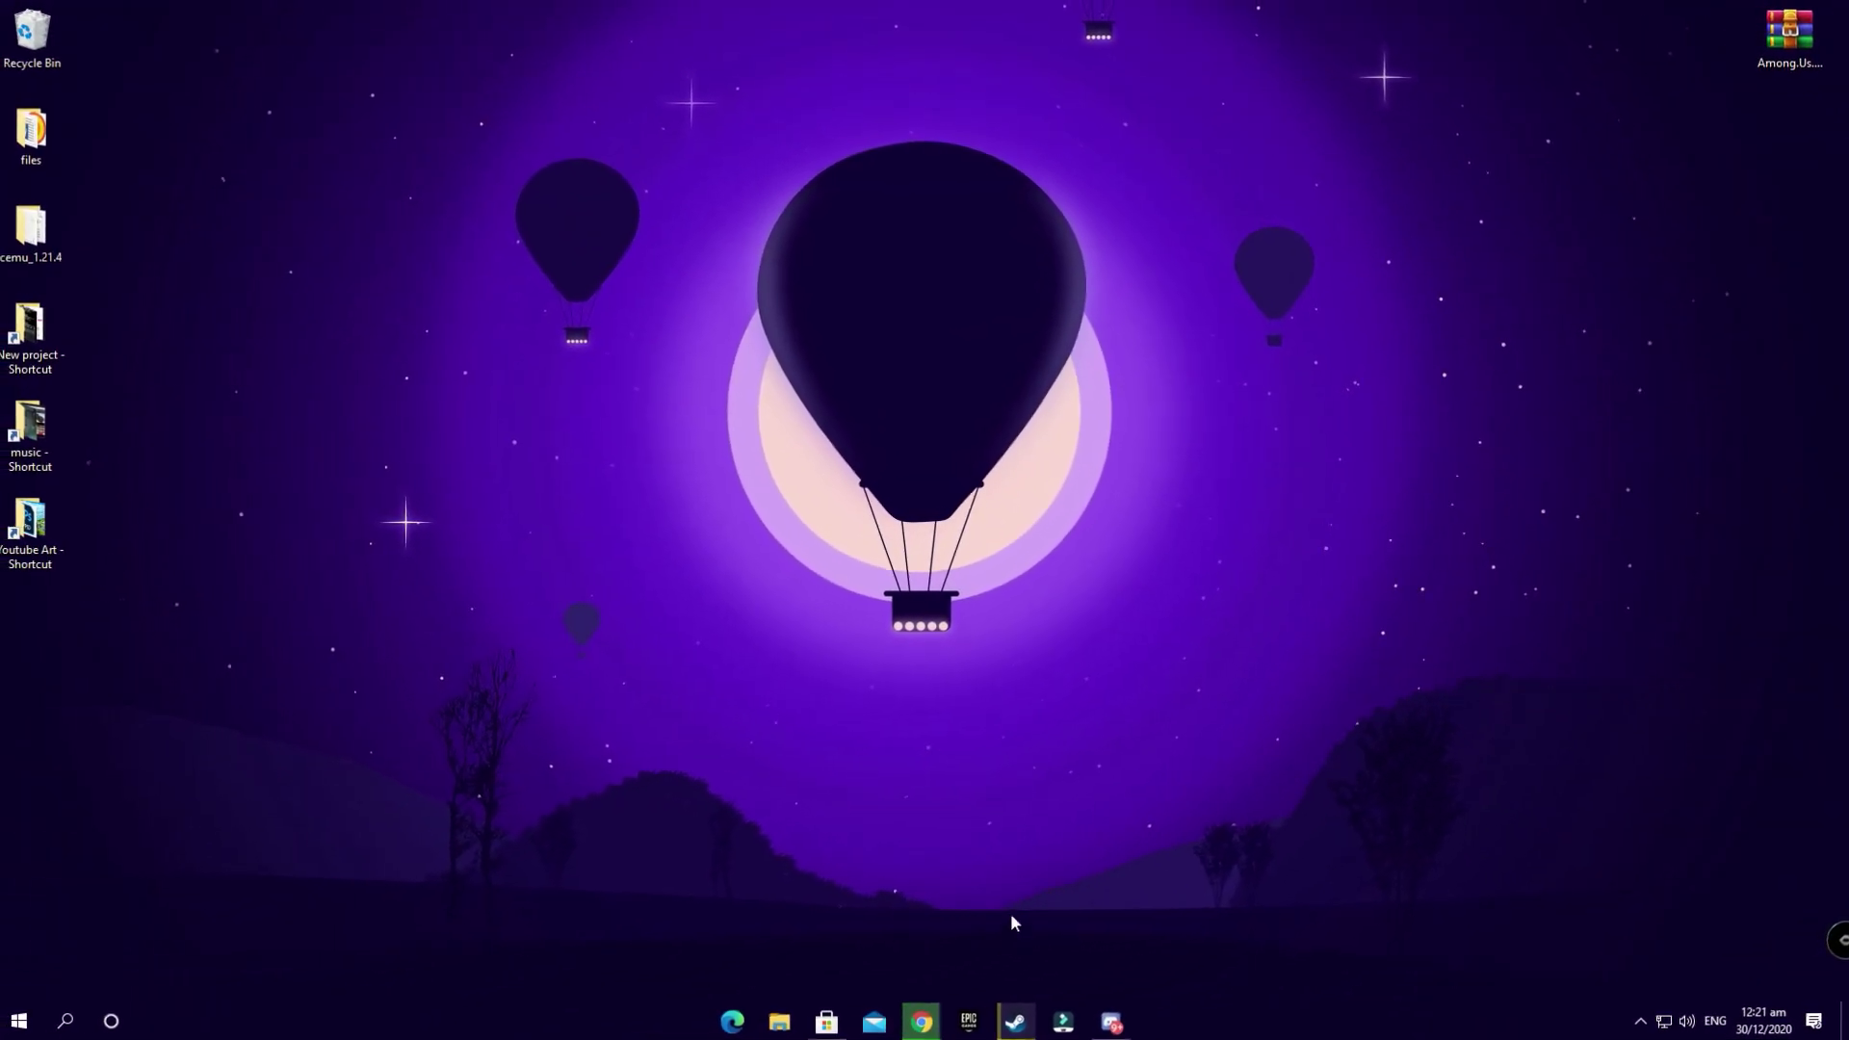
Step: Switch to Chrome and read the Among-Us-Sheriff-Mod GitHub page down to its installation instructions and compatibility table
click(939, 1024)
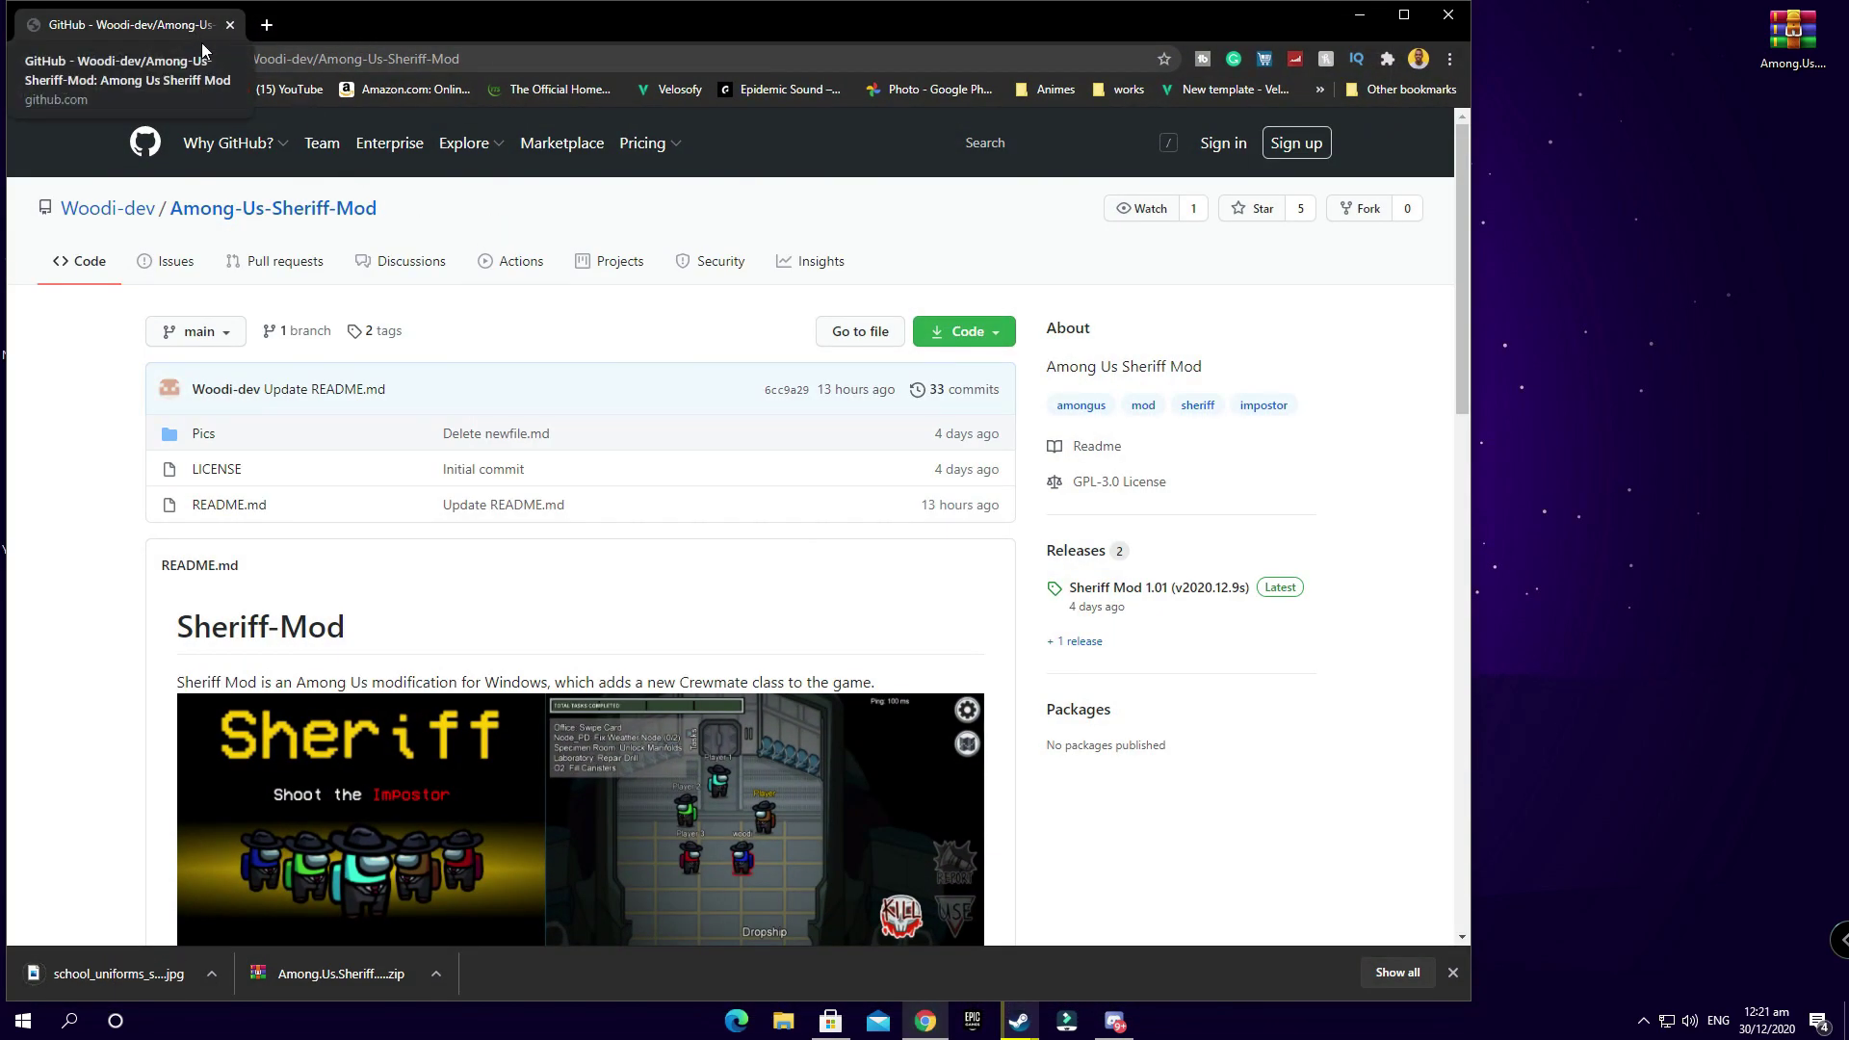
scroll(507, 479, down, 7)
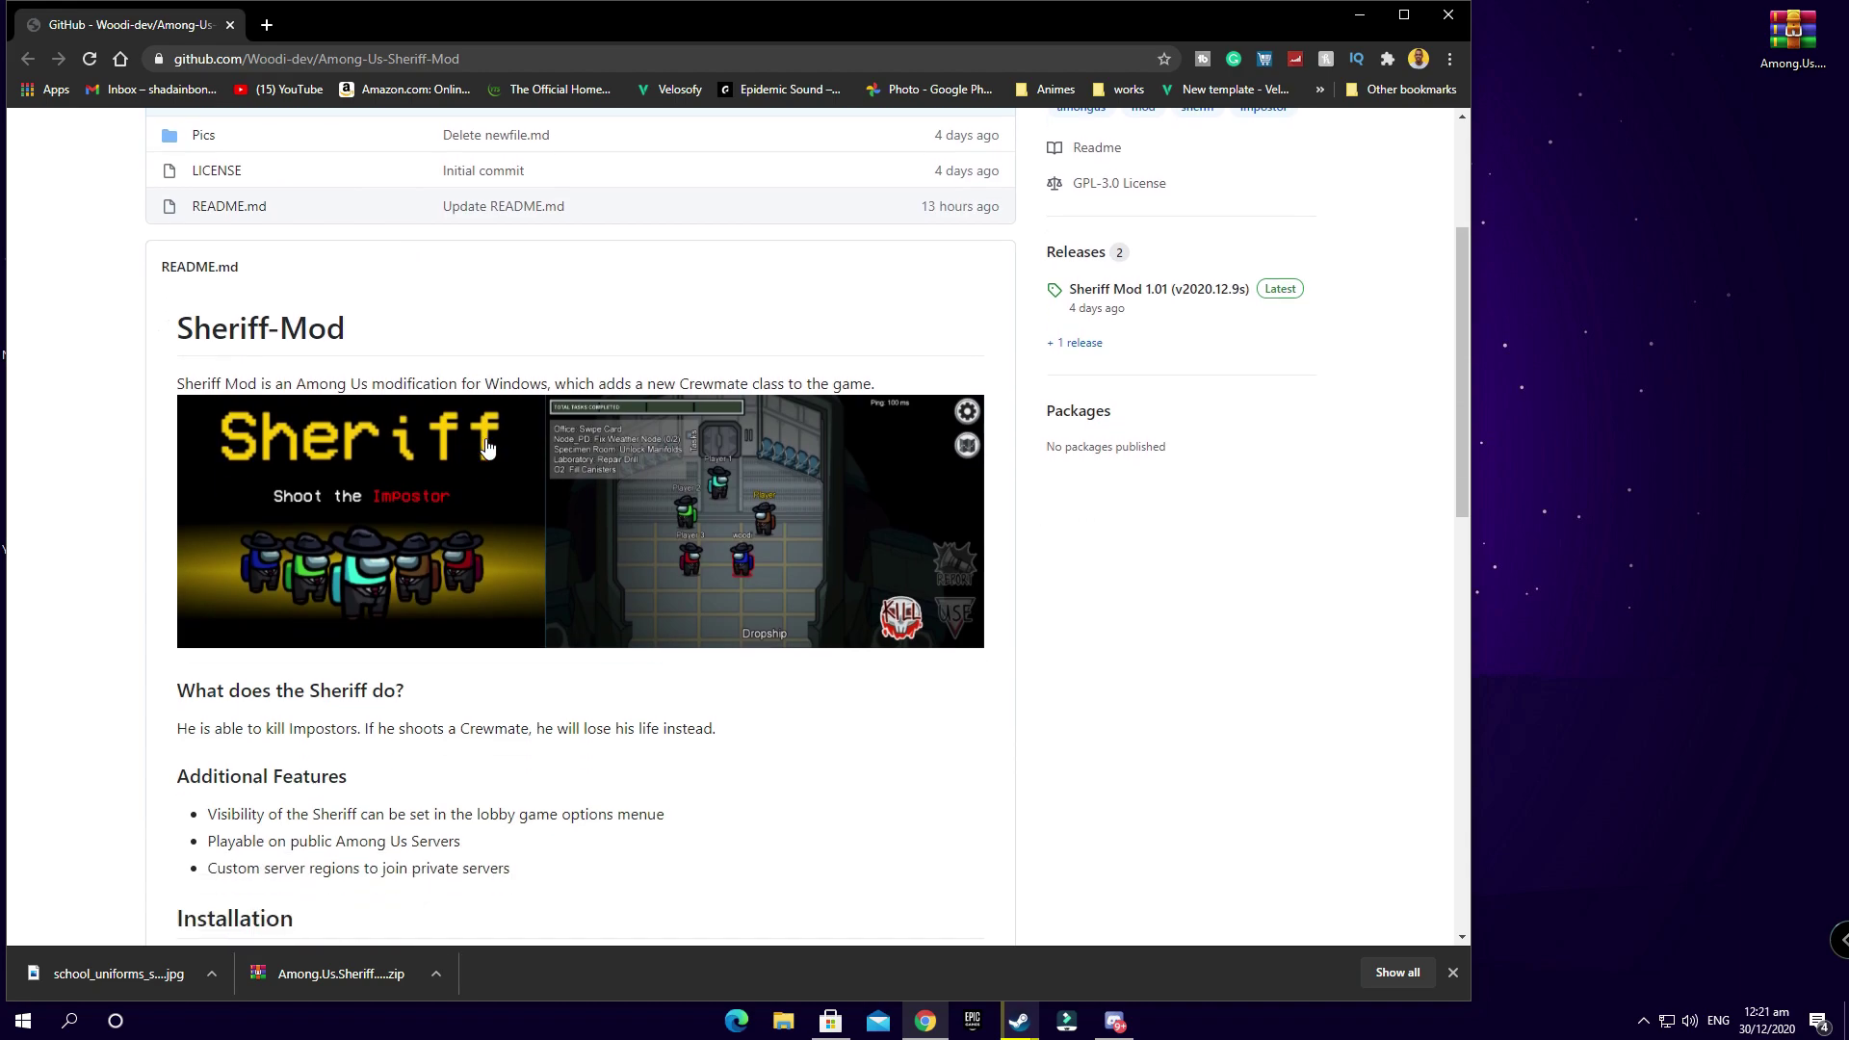
scroll(475, 539, down, 2)
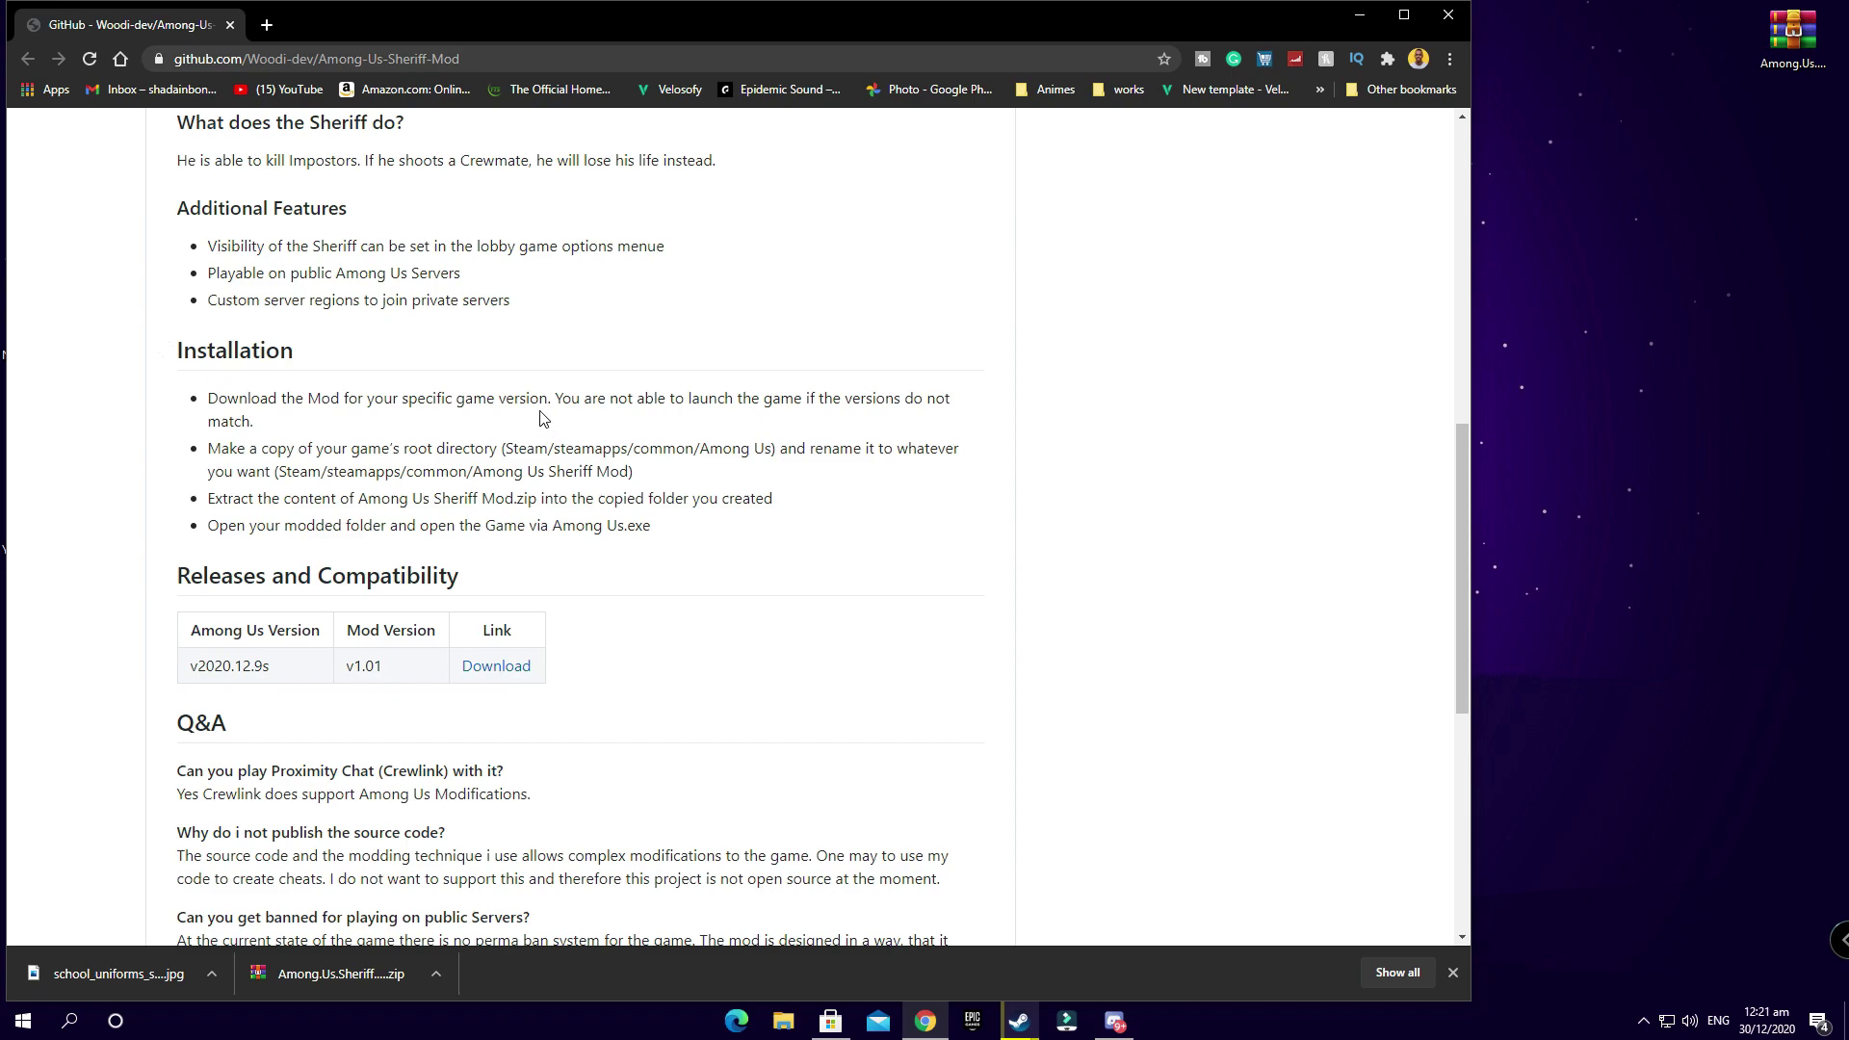
Step: Switch to Steam and launch Among Us to check its version, and return to the Sheriff Mod installation instructions
click(1019, 1021)
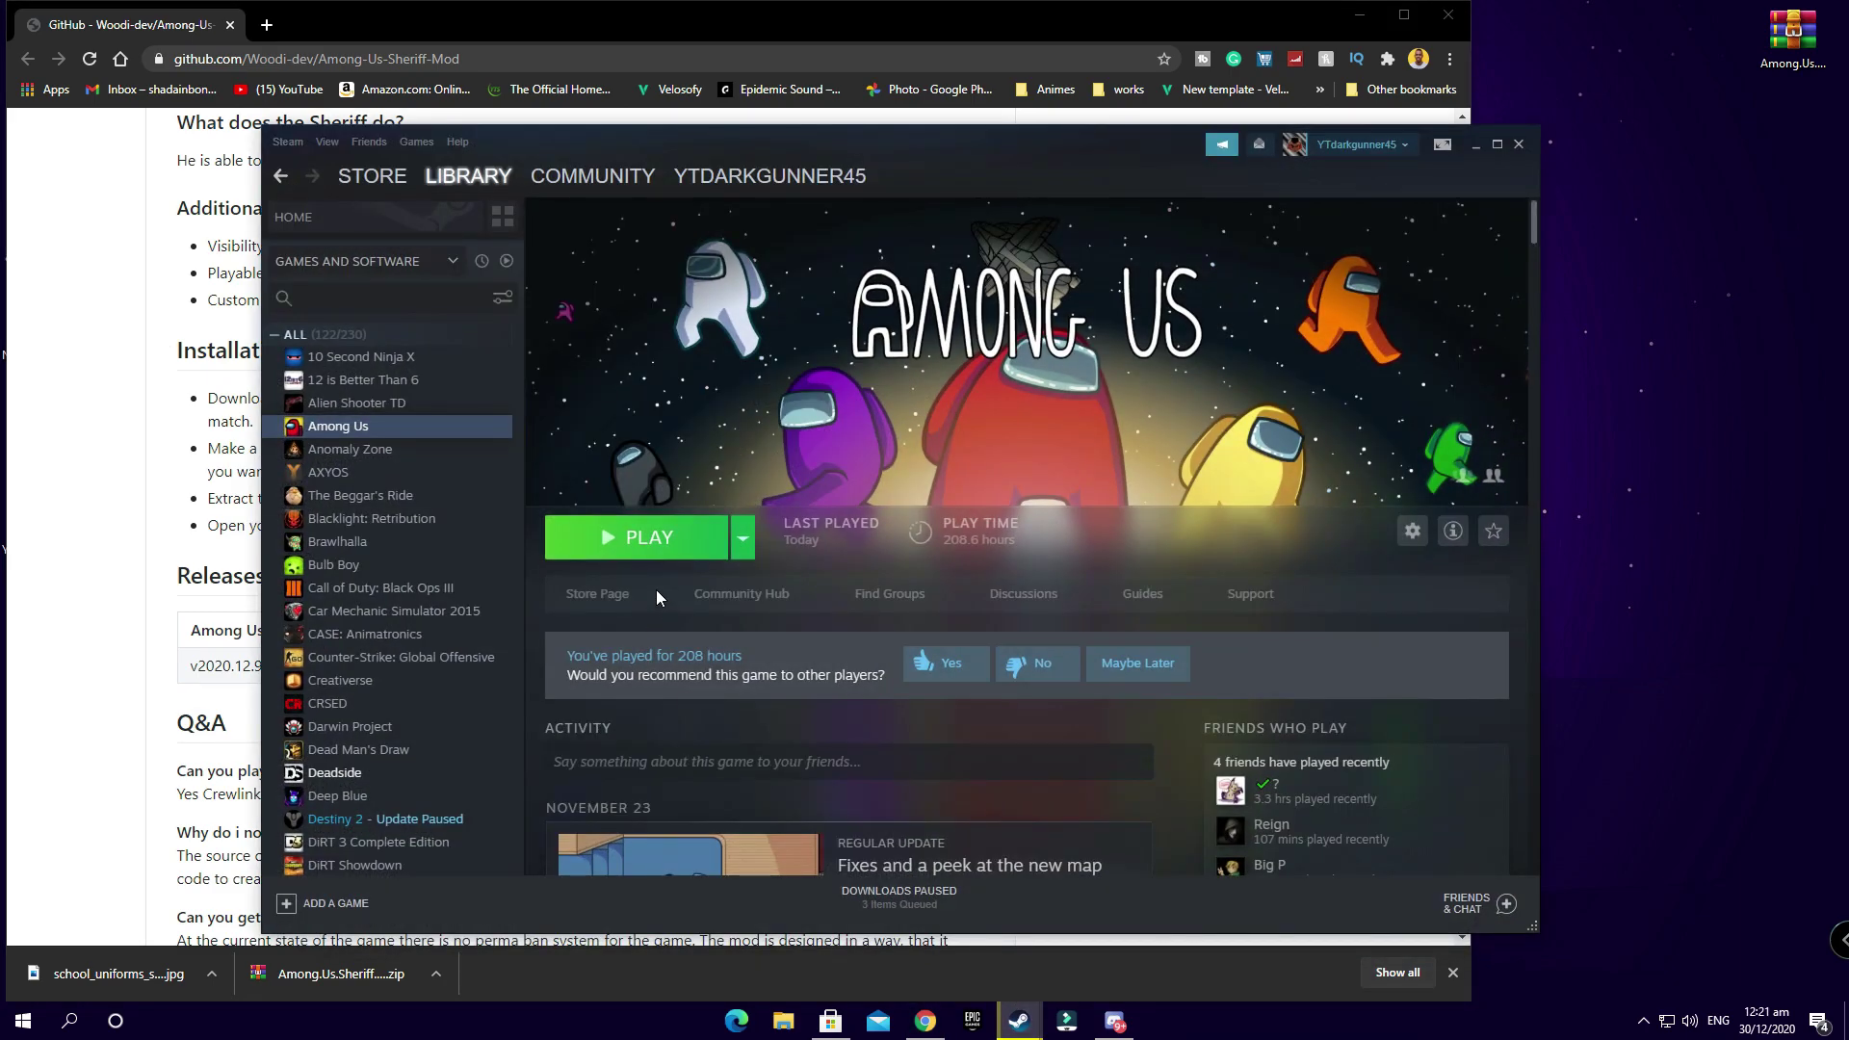
click(642, 540)
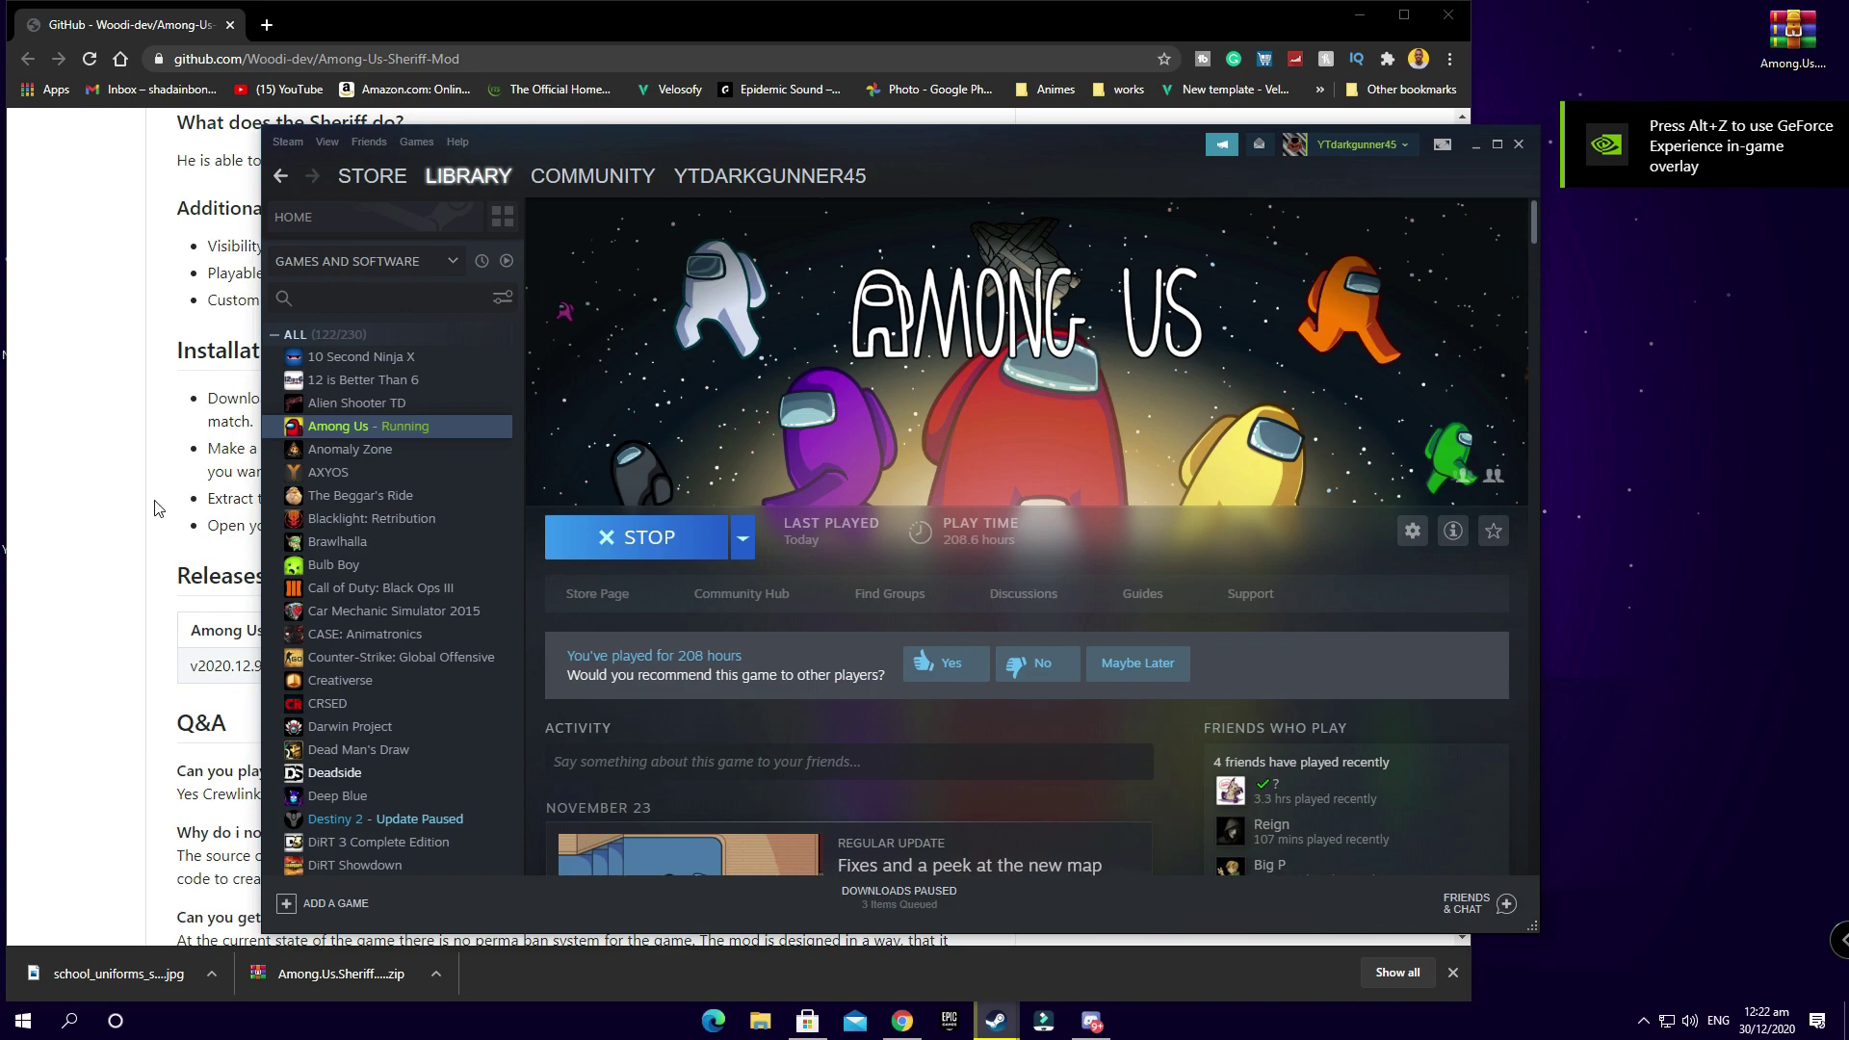
click(144, 477)
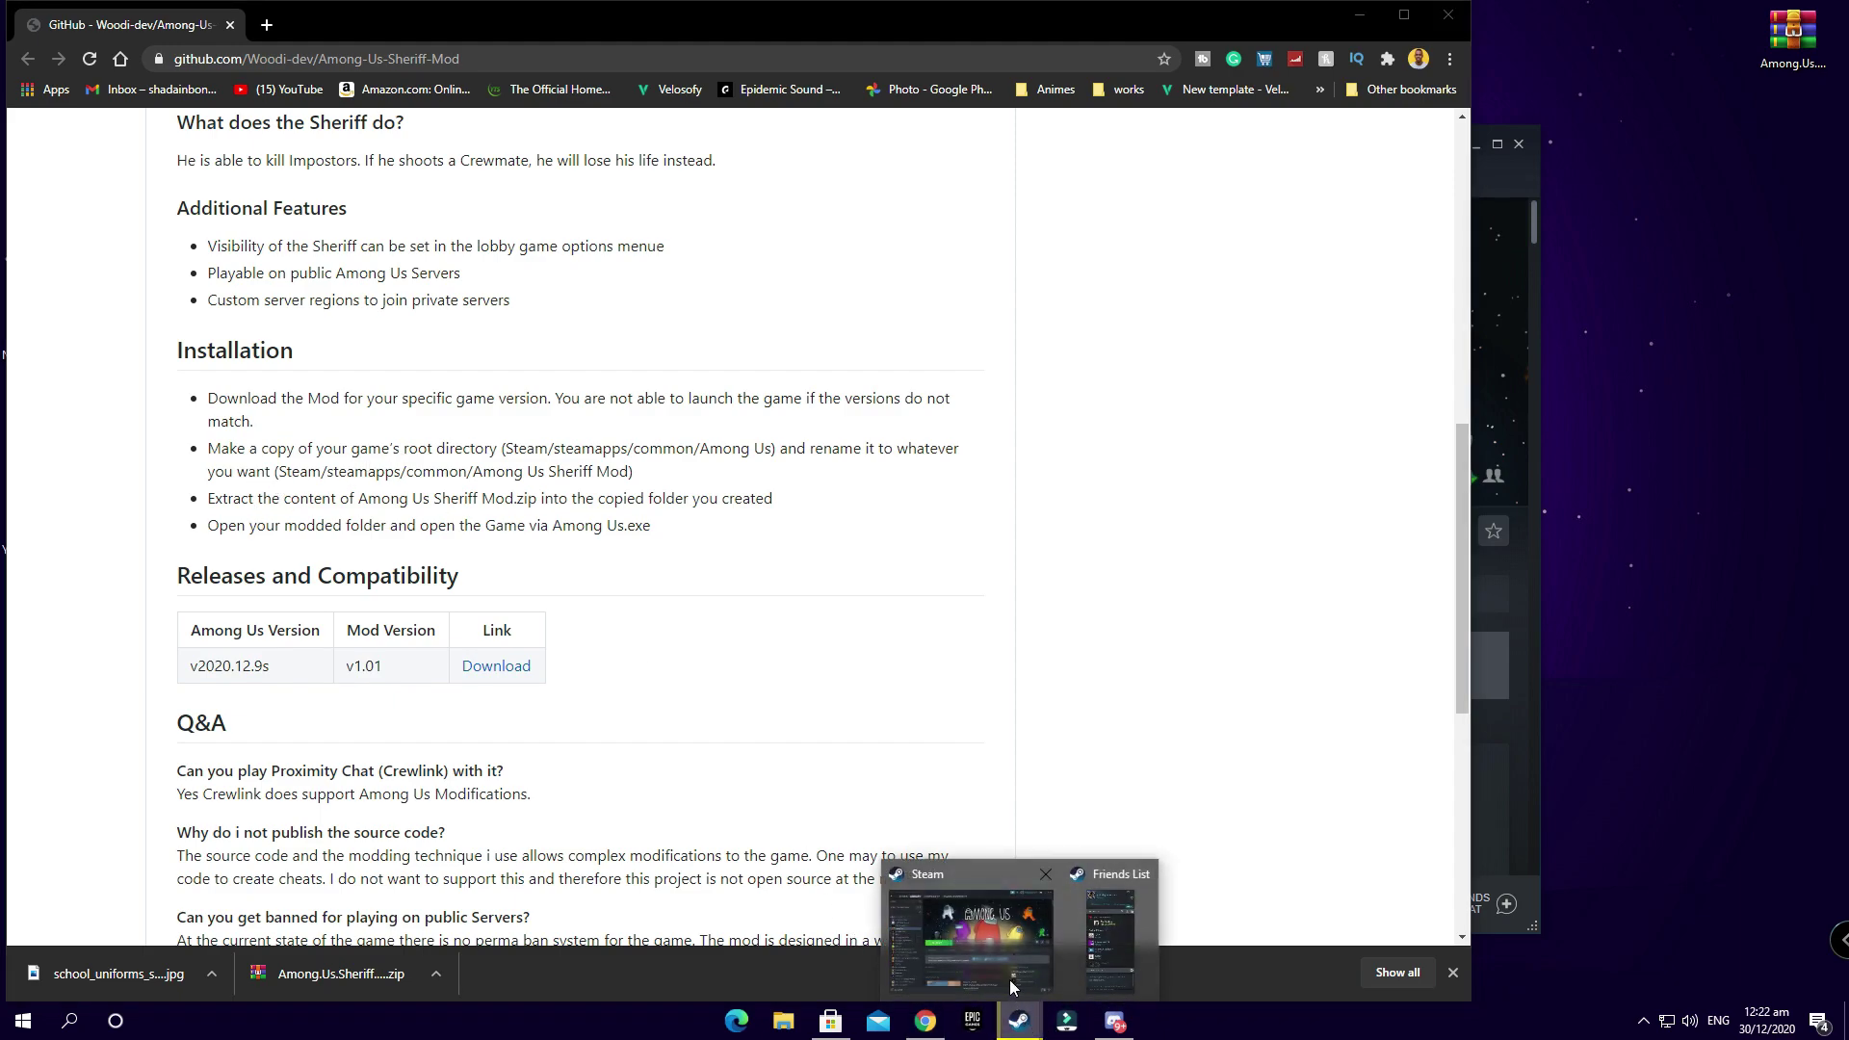
Step: Switch to Steam and open the local installation folder of Among Us from the game library
click(973, 920)
right_click(372, 426)
mouse_move(426, 533)
click(533, 559)
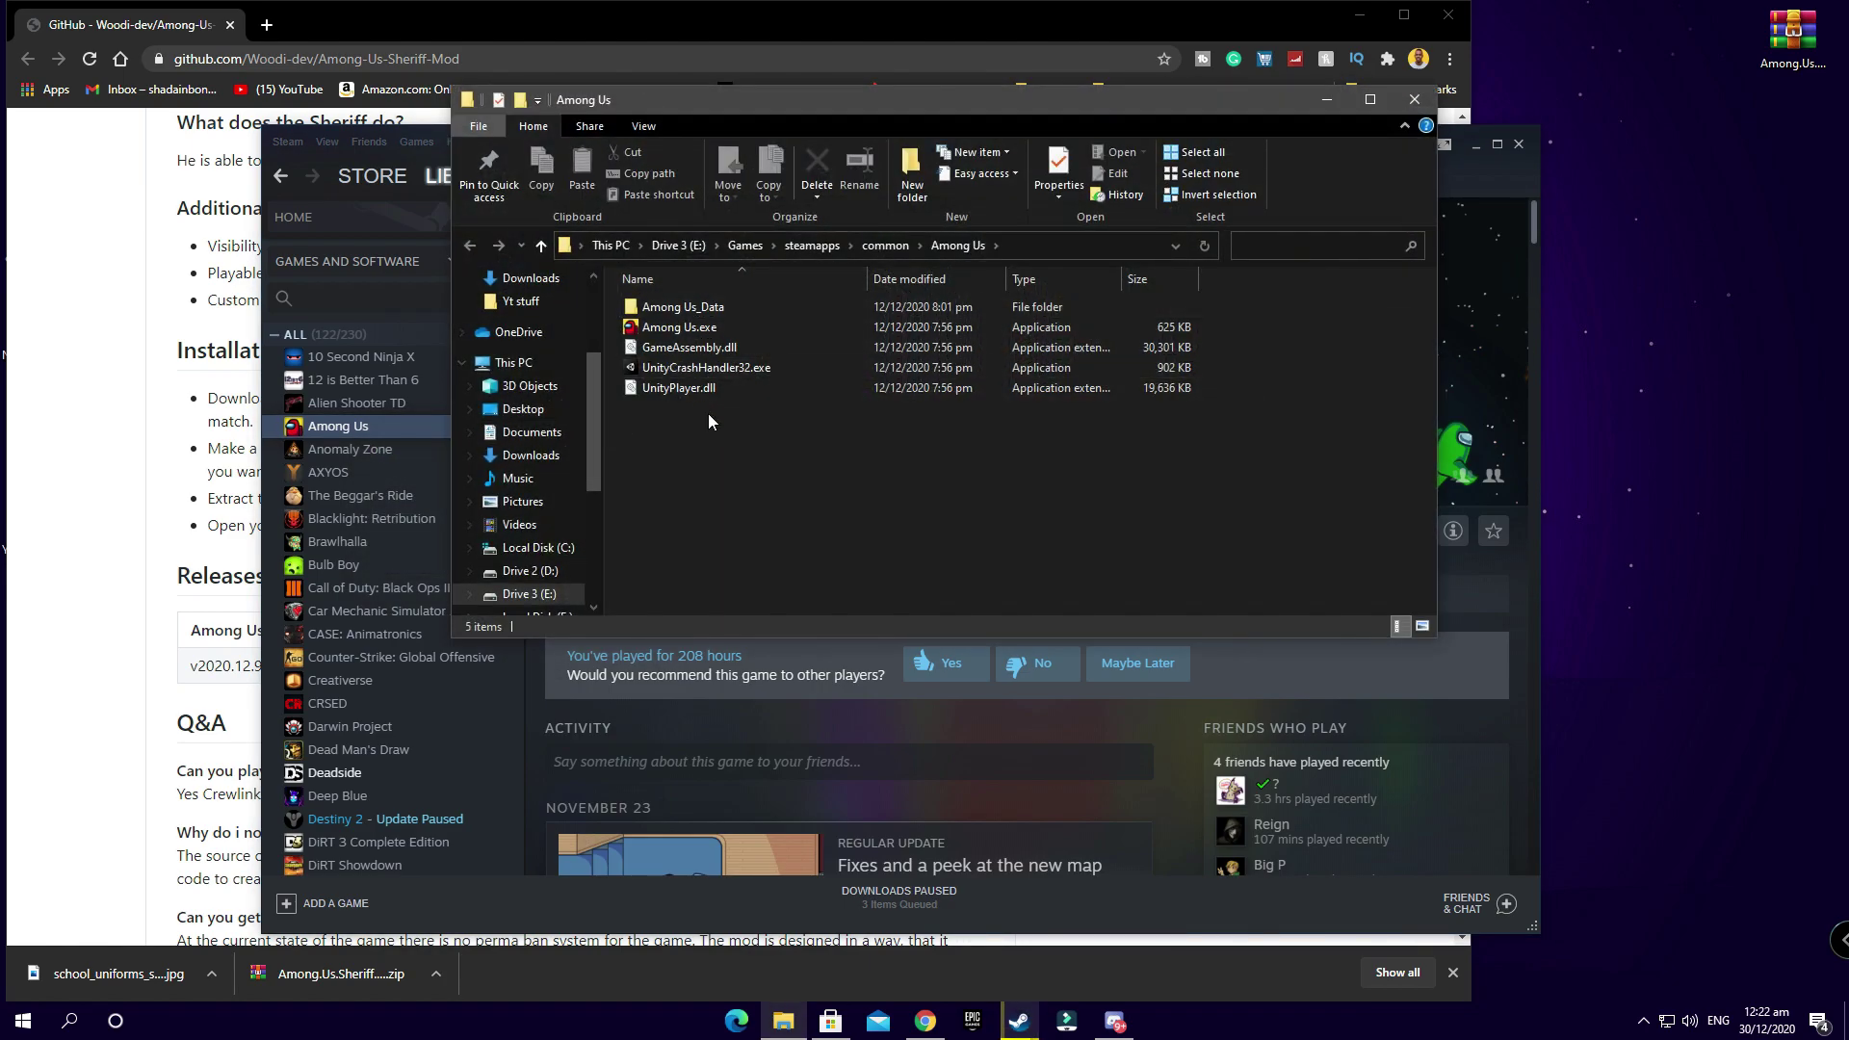
Step: Copy the Among Us game folder from steamapps\common to the desktop and close the File Explorer window
click(885, 244)
right_click(675, 308)
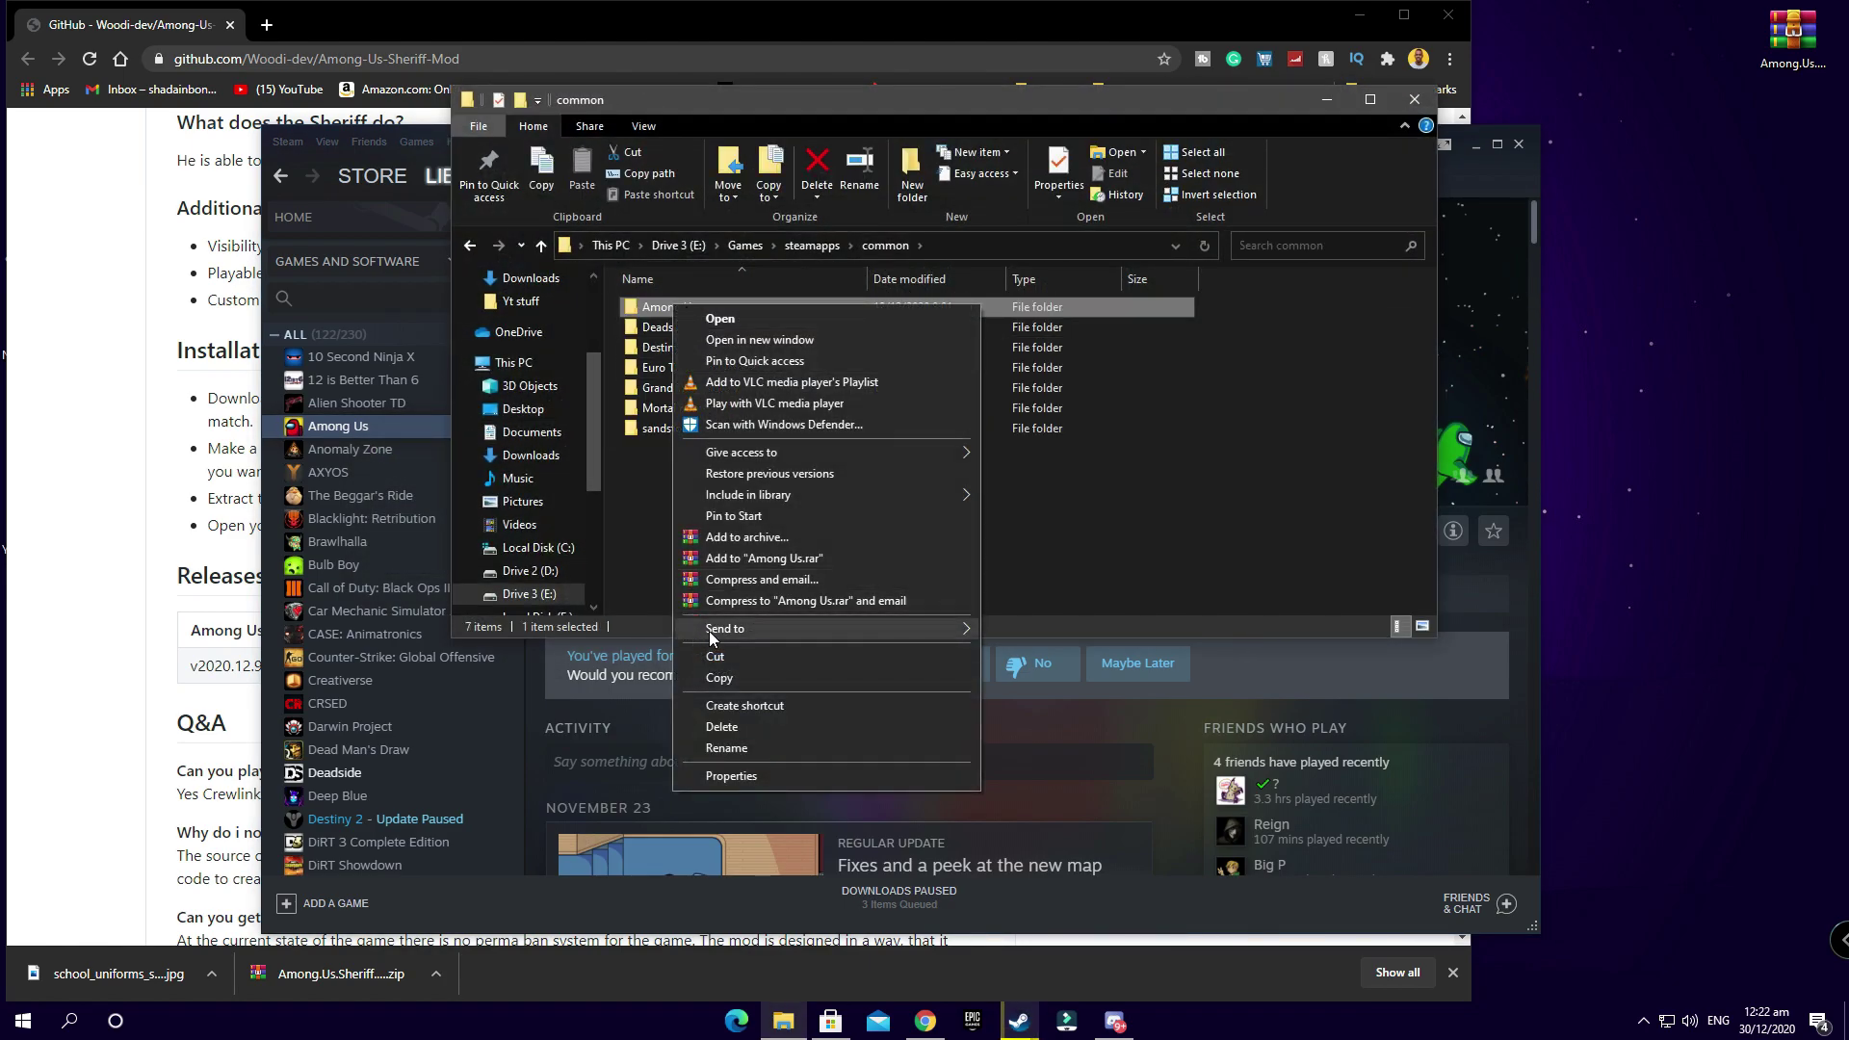
click(724, 679)
right_click(1682, 323)
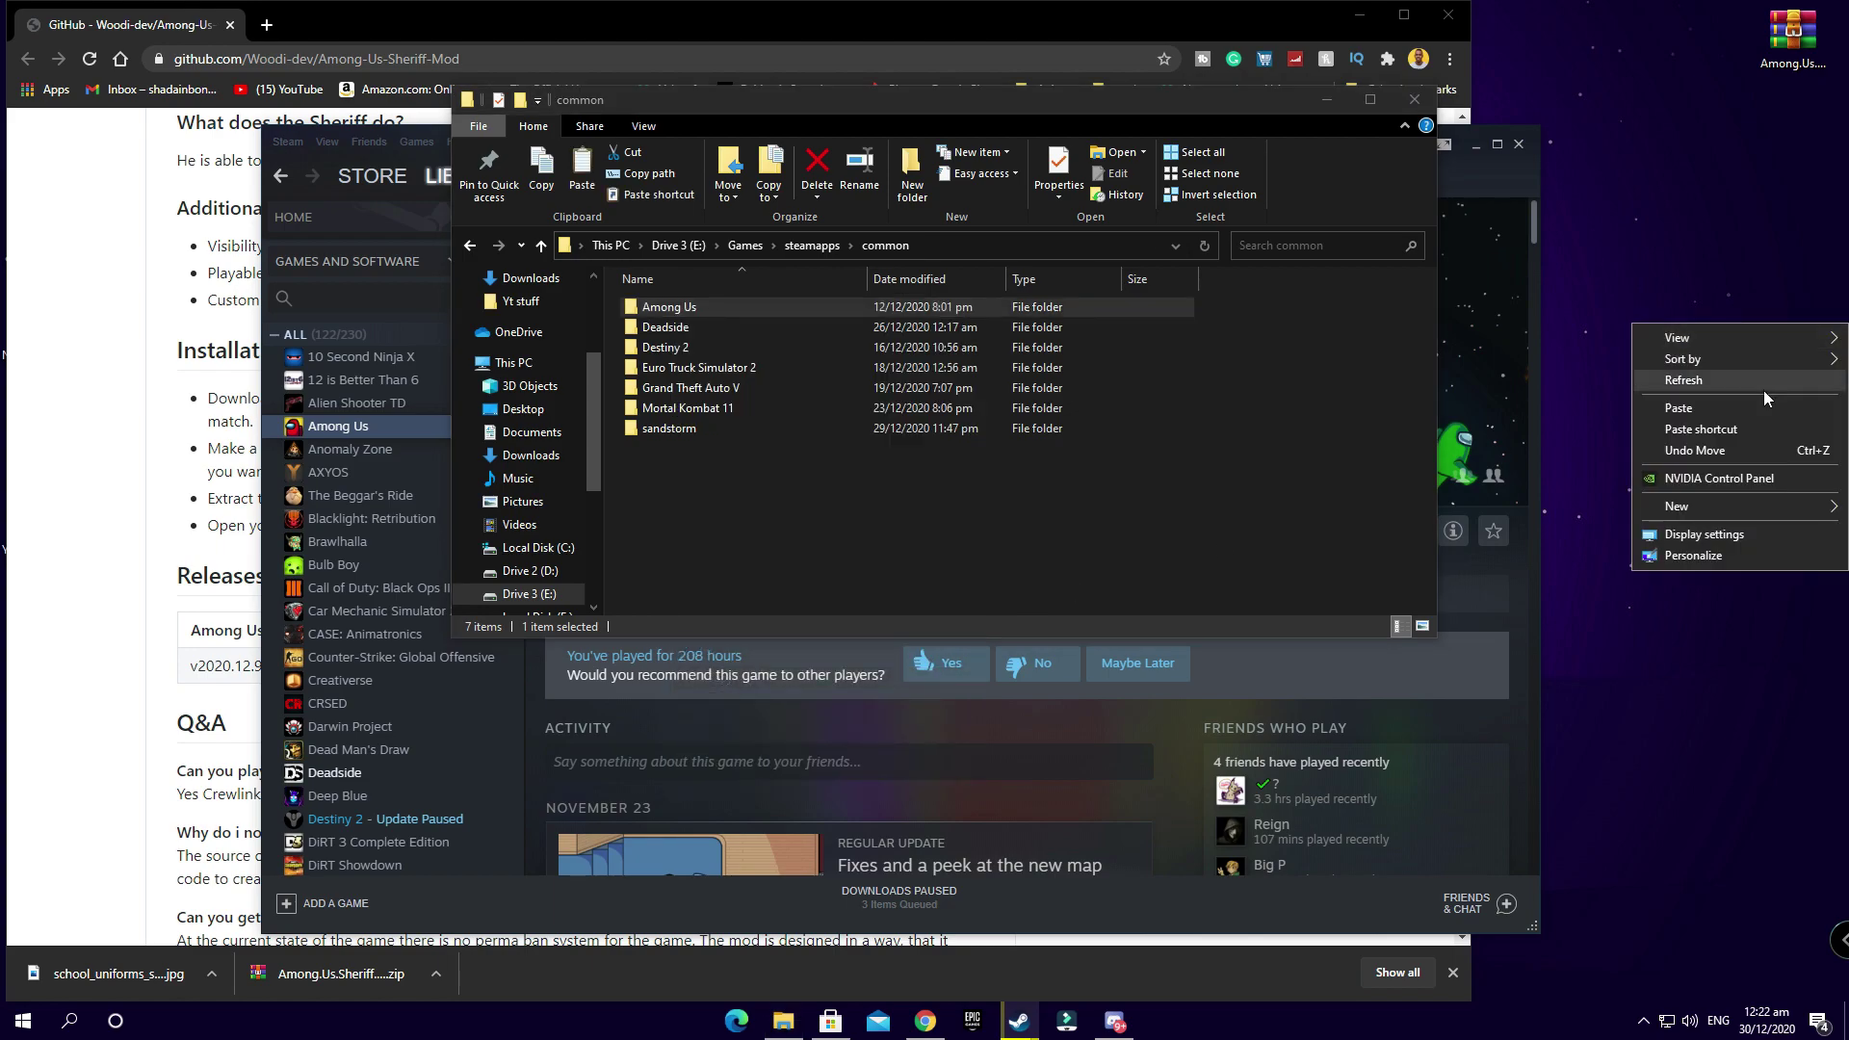
click(1710, 411)
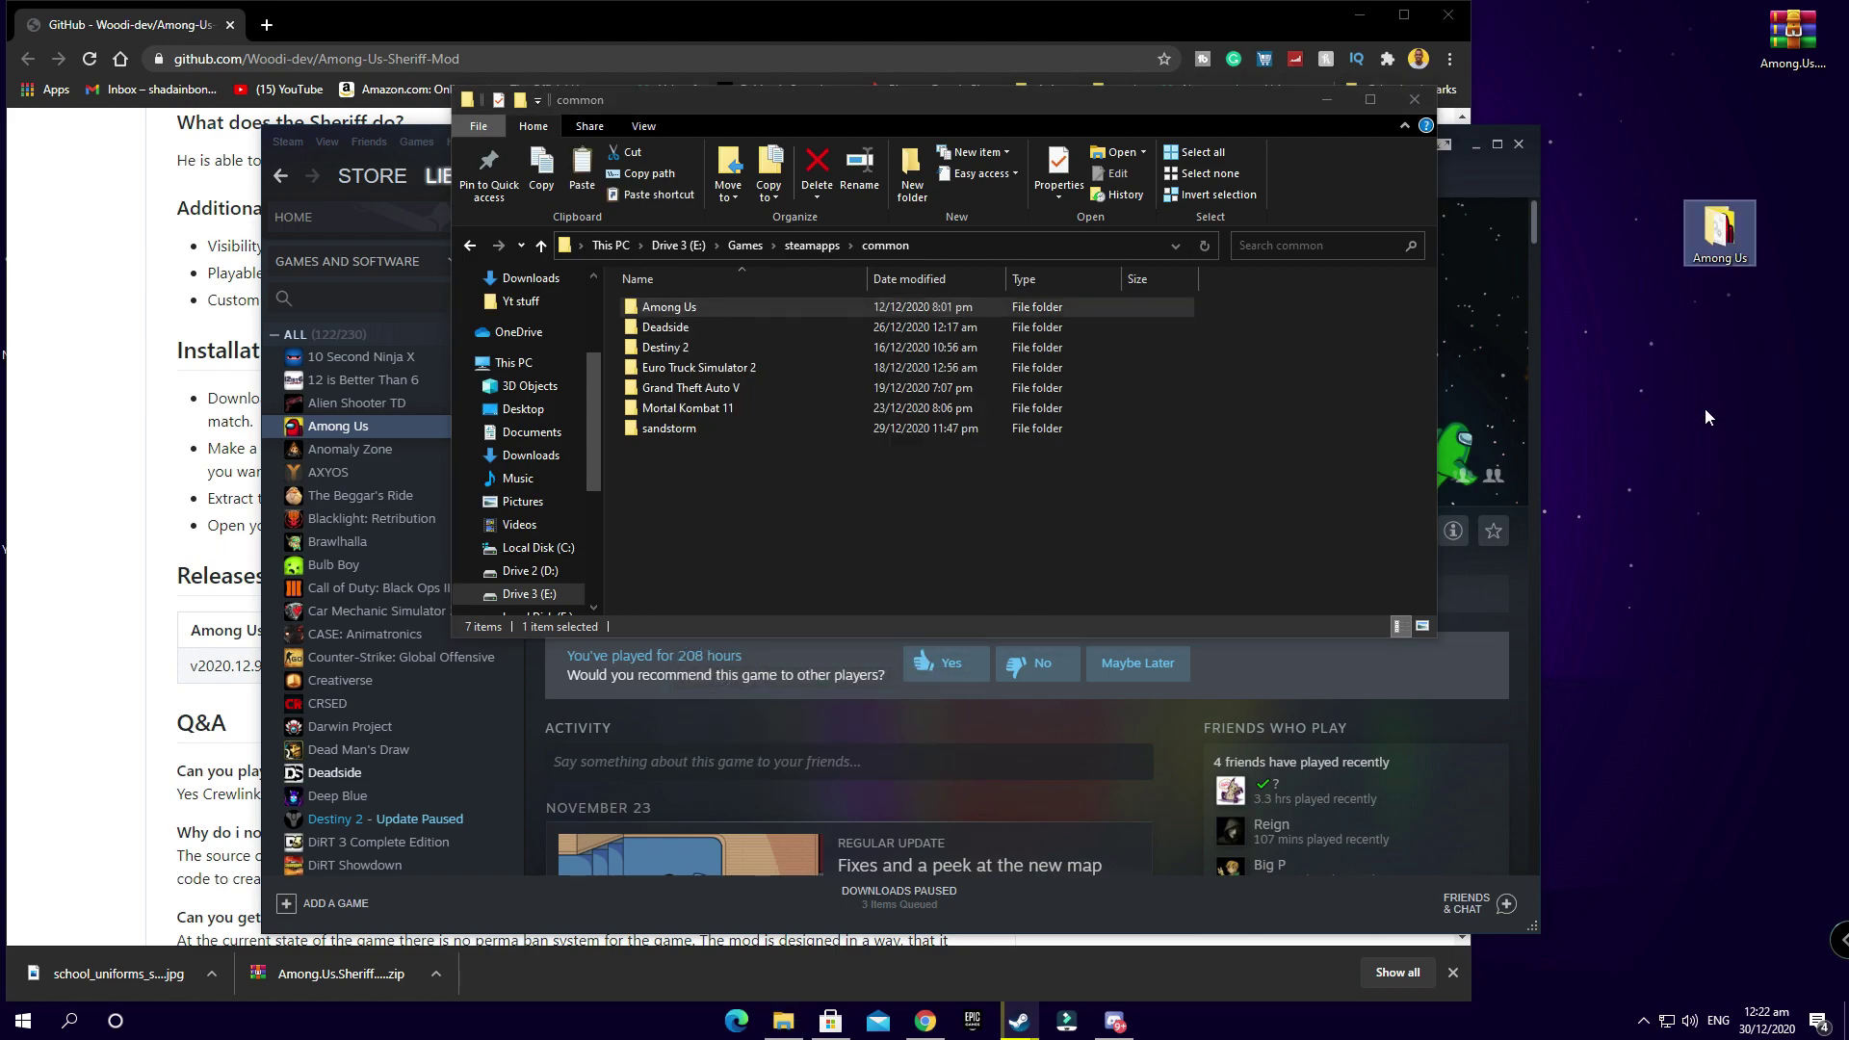
click(1424, 101)
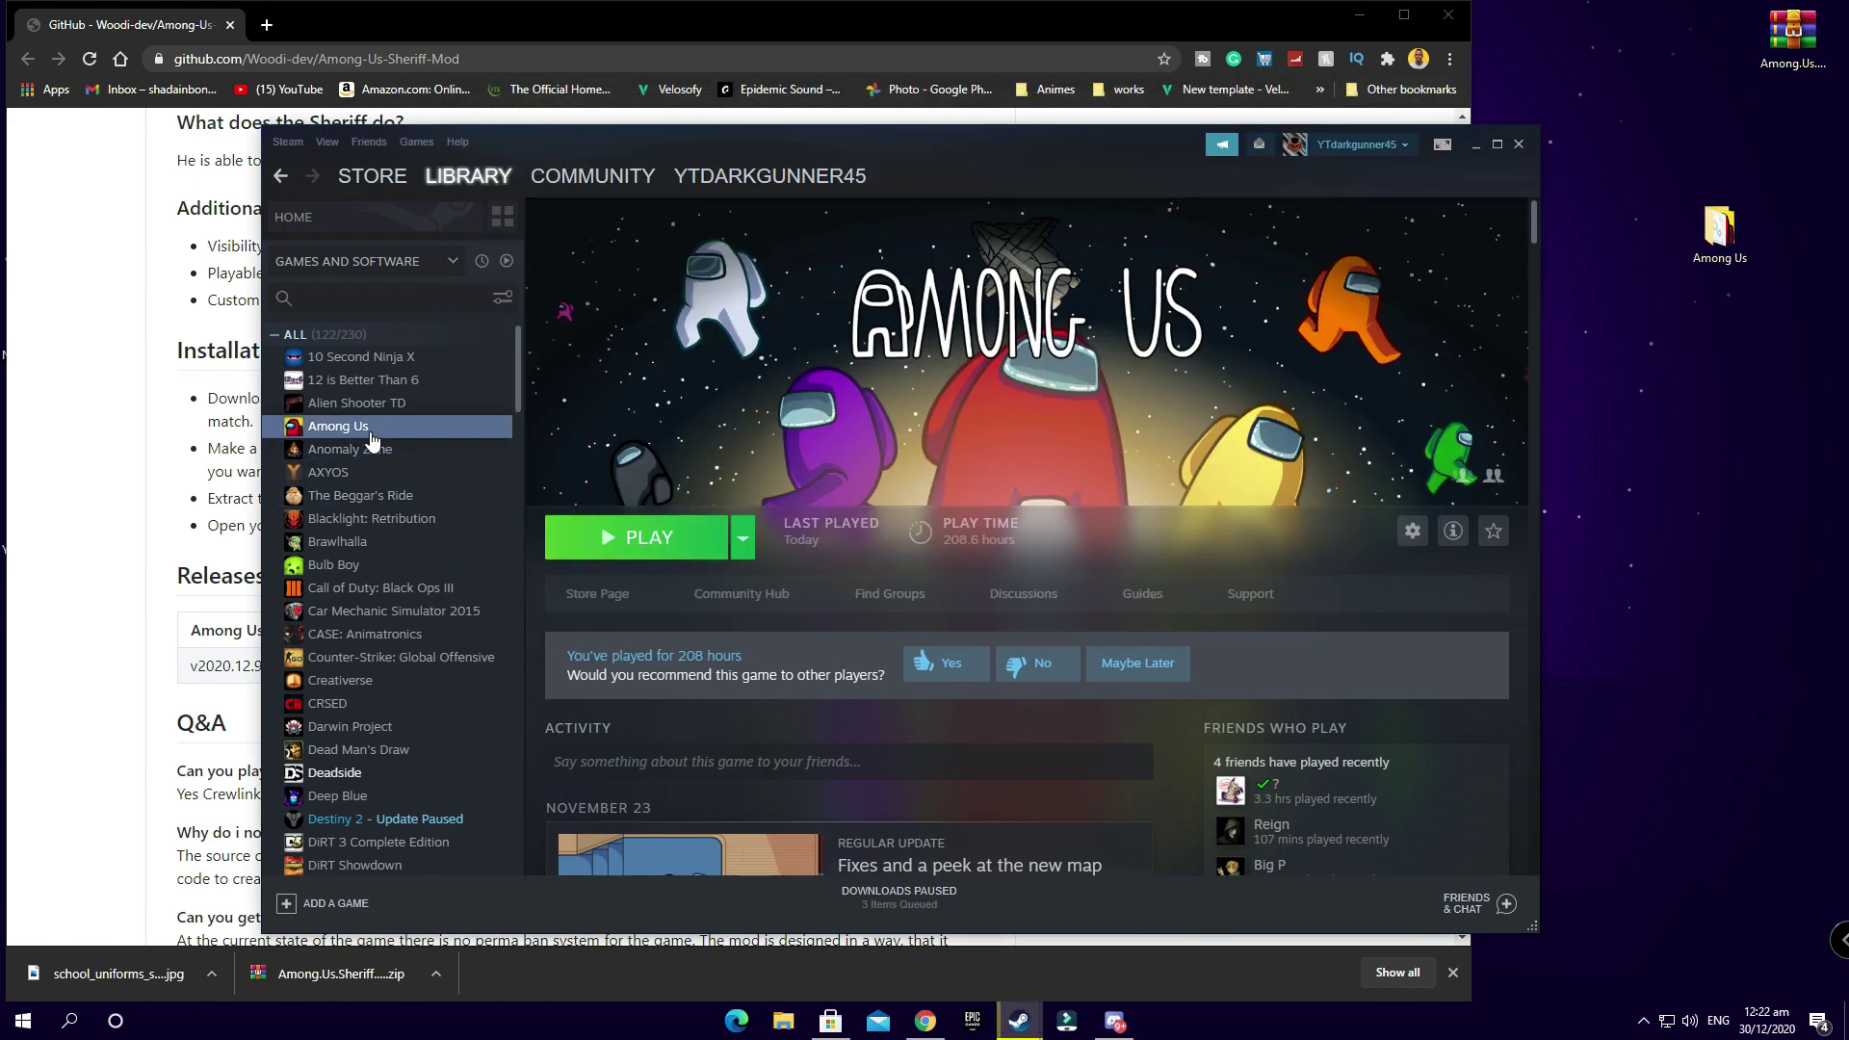
Step: Bring the mod's GitHub page back up and rename the desktop copy of the game folder to "Among Us Sheriff Mod"
click(162, 486)
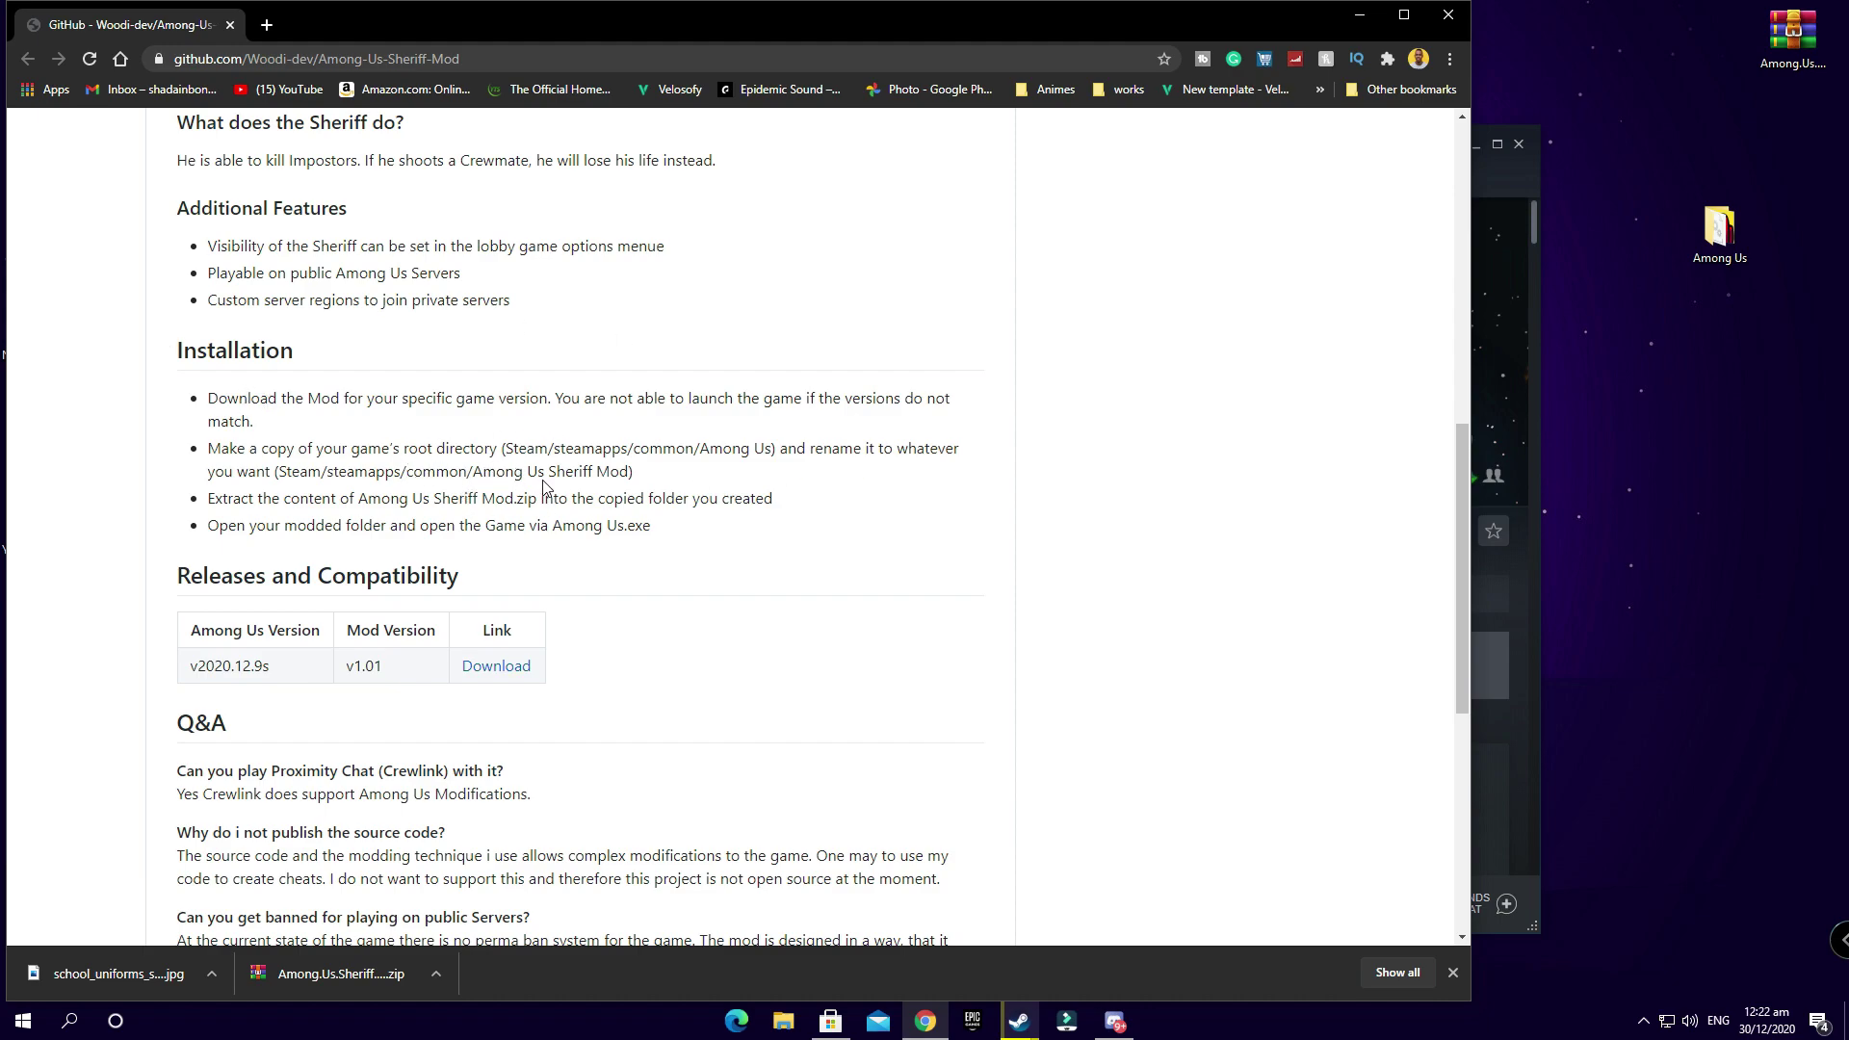
click(1722, 246)
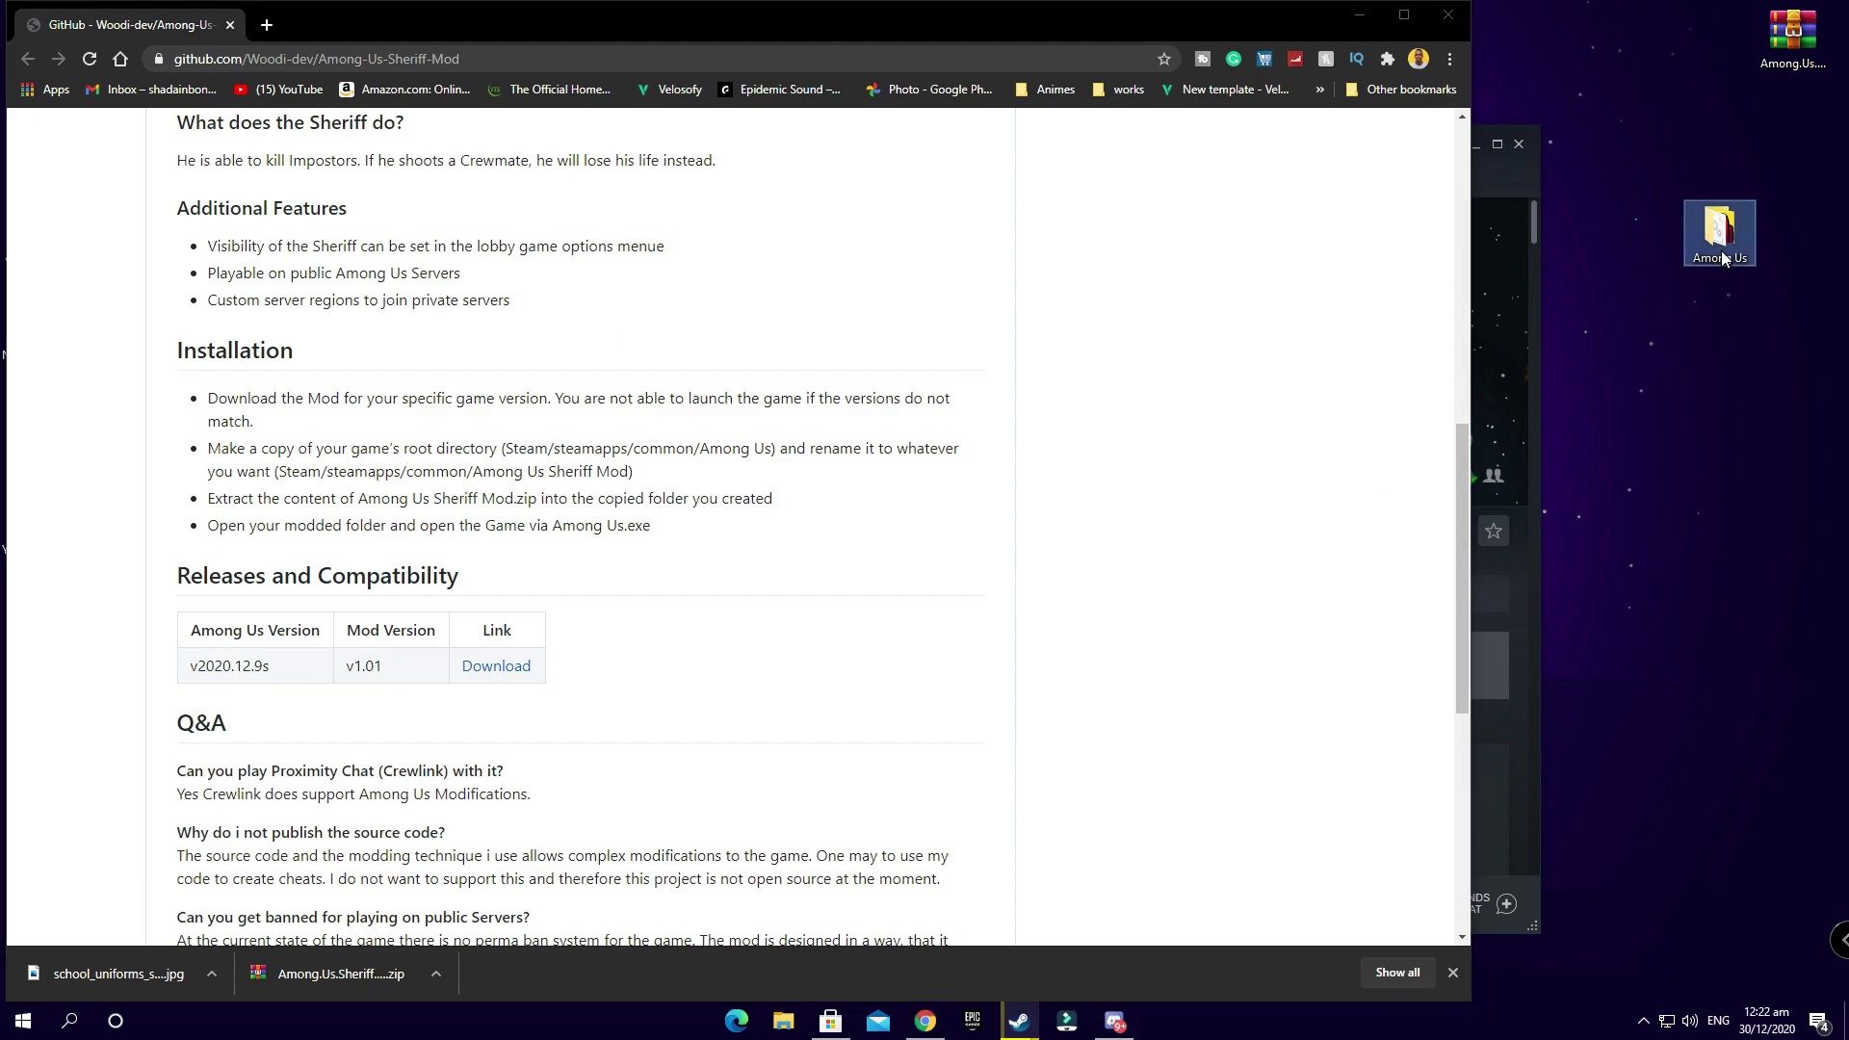
click(1720, 252)
text(Sheriff)
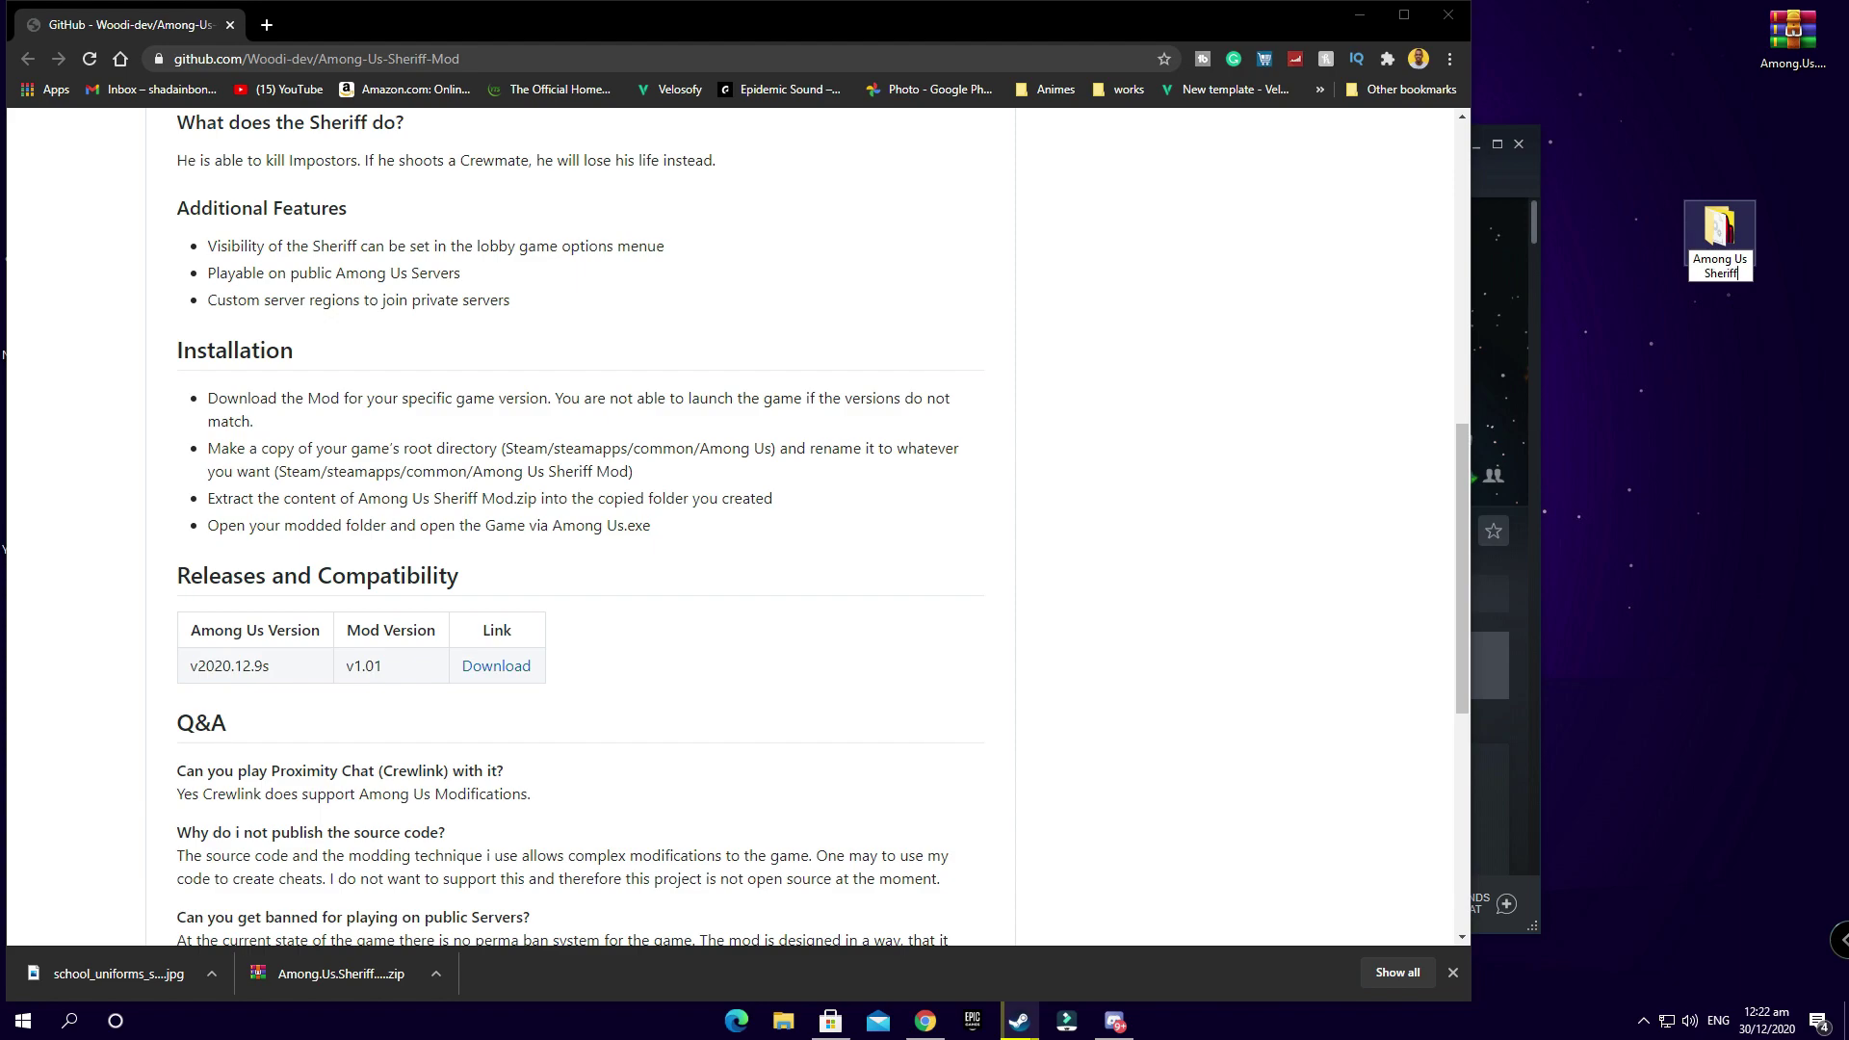
text( Mod)
key(Return)
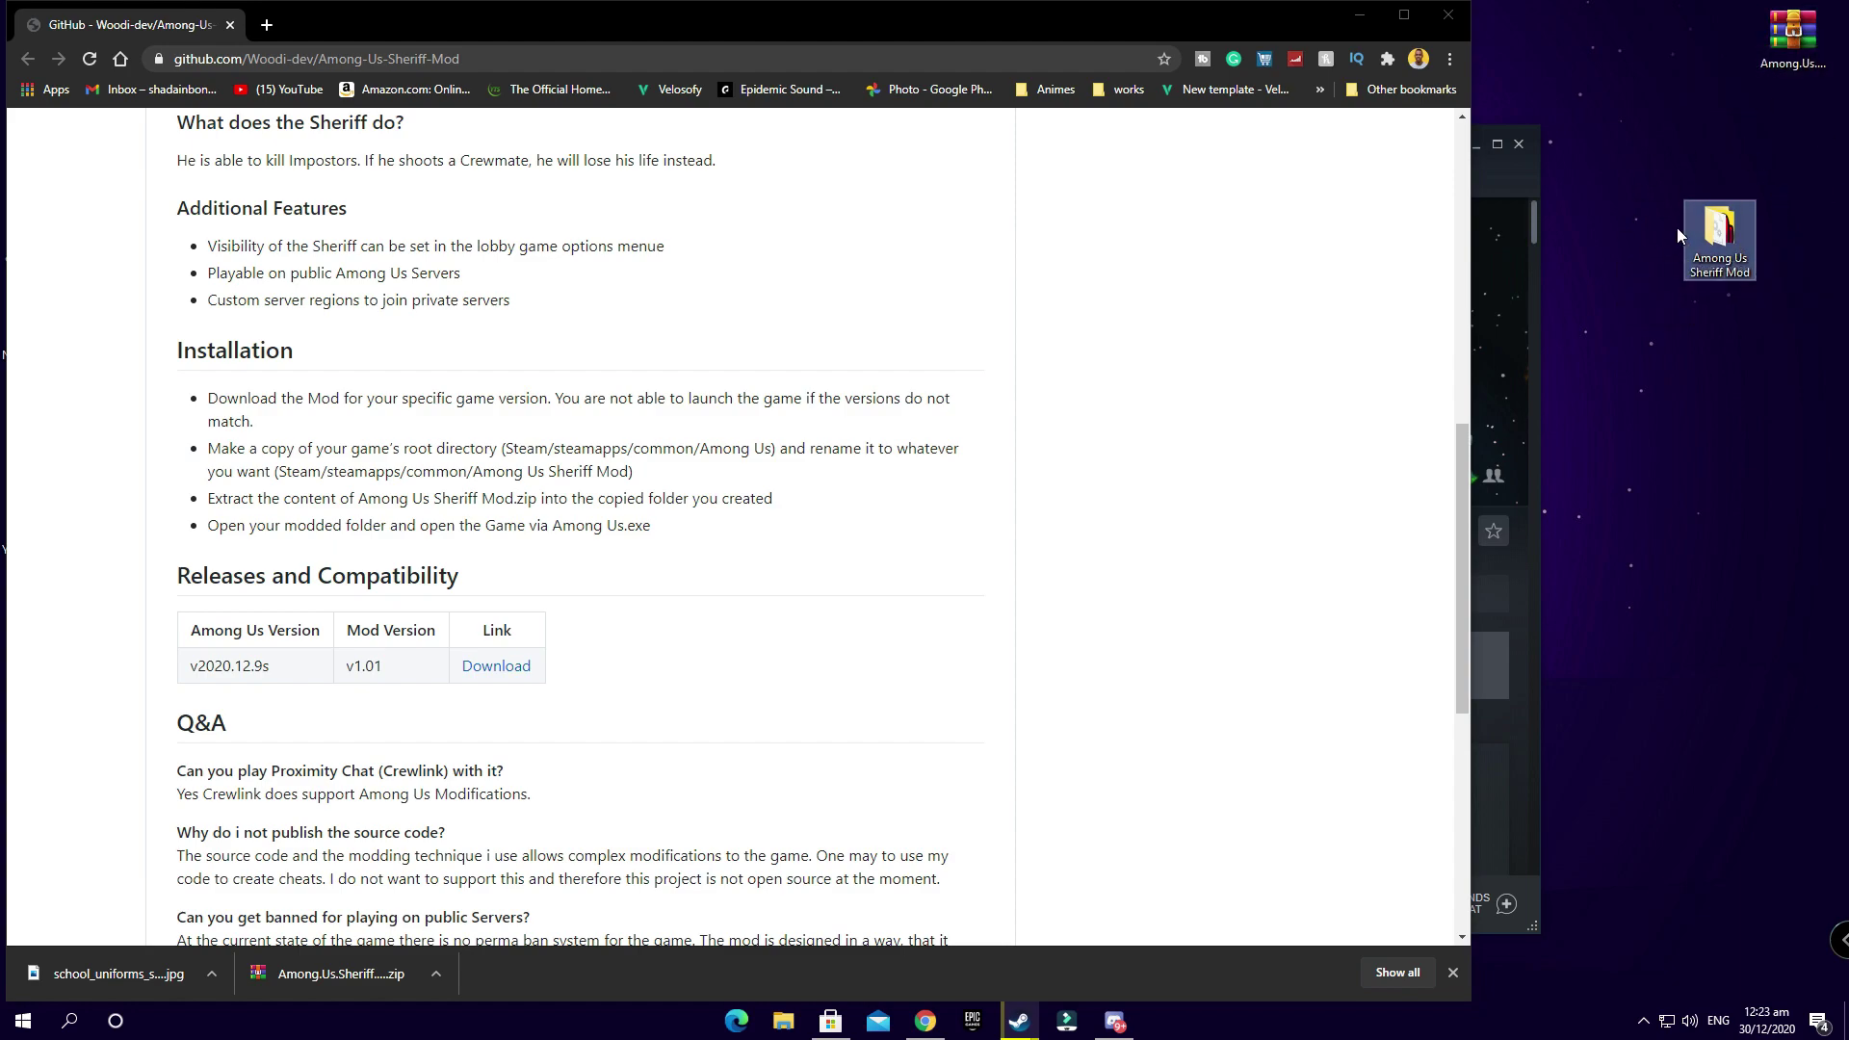
Step: Extract the full contents of Among.Us.Sheriff.Mod.1.01.zip into the Among Us Sheriff Mod desktop folder and close the archive
double_click(1794, 34)
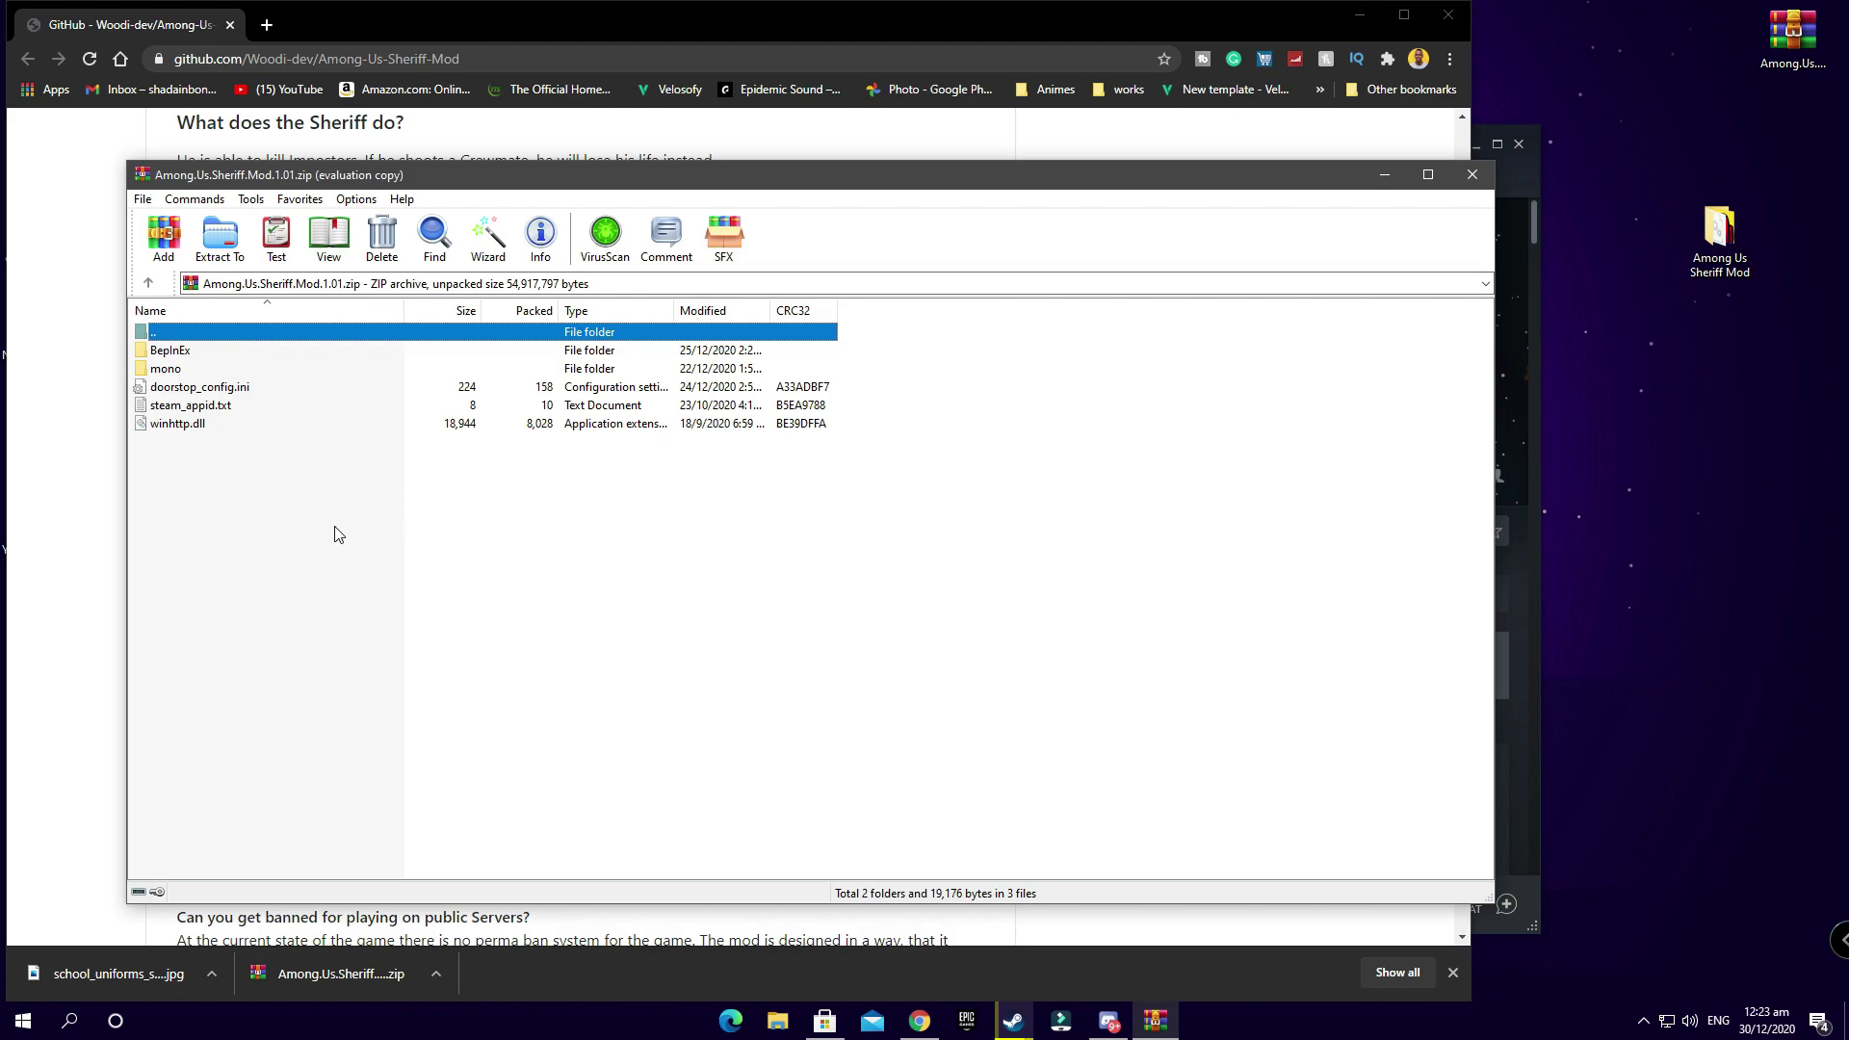
drag(318, 531, 254, 350)
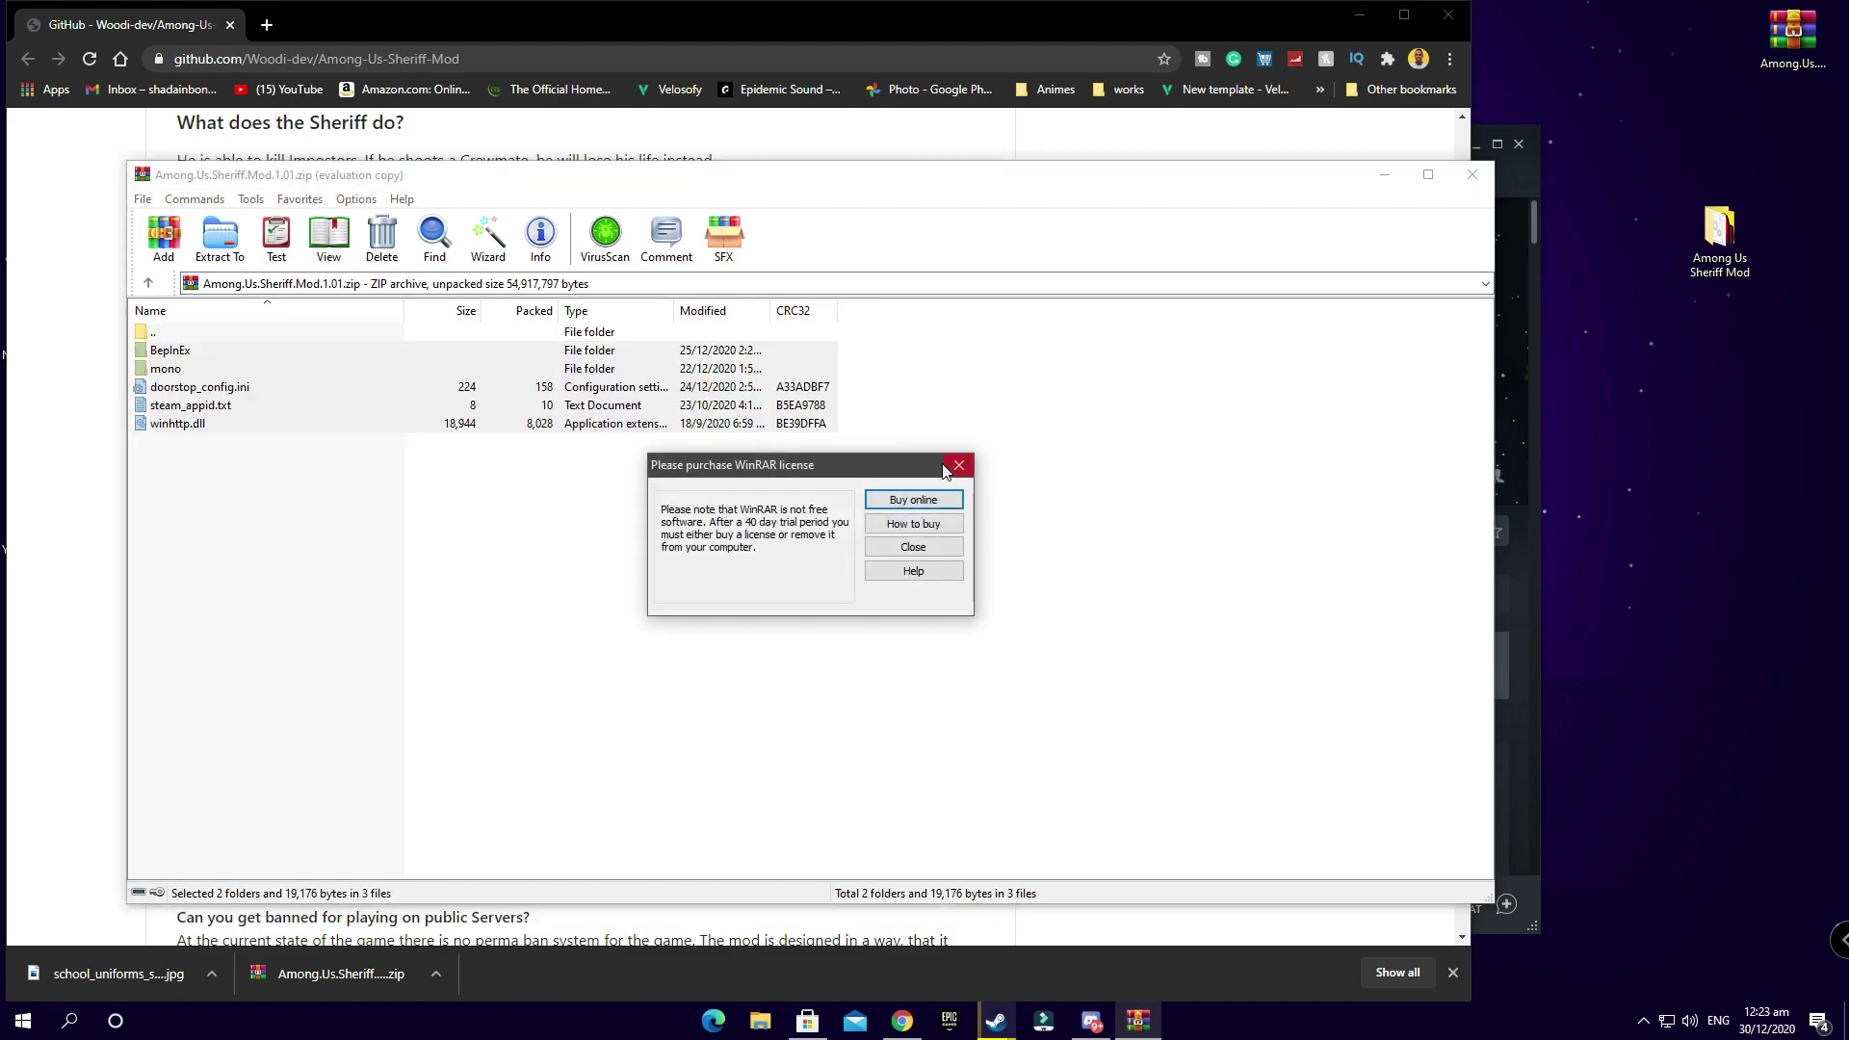
click(946, 469)
drag(602, 409, 1687, 233)
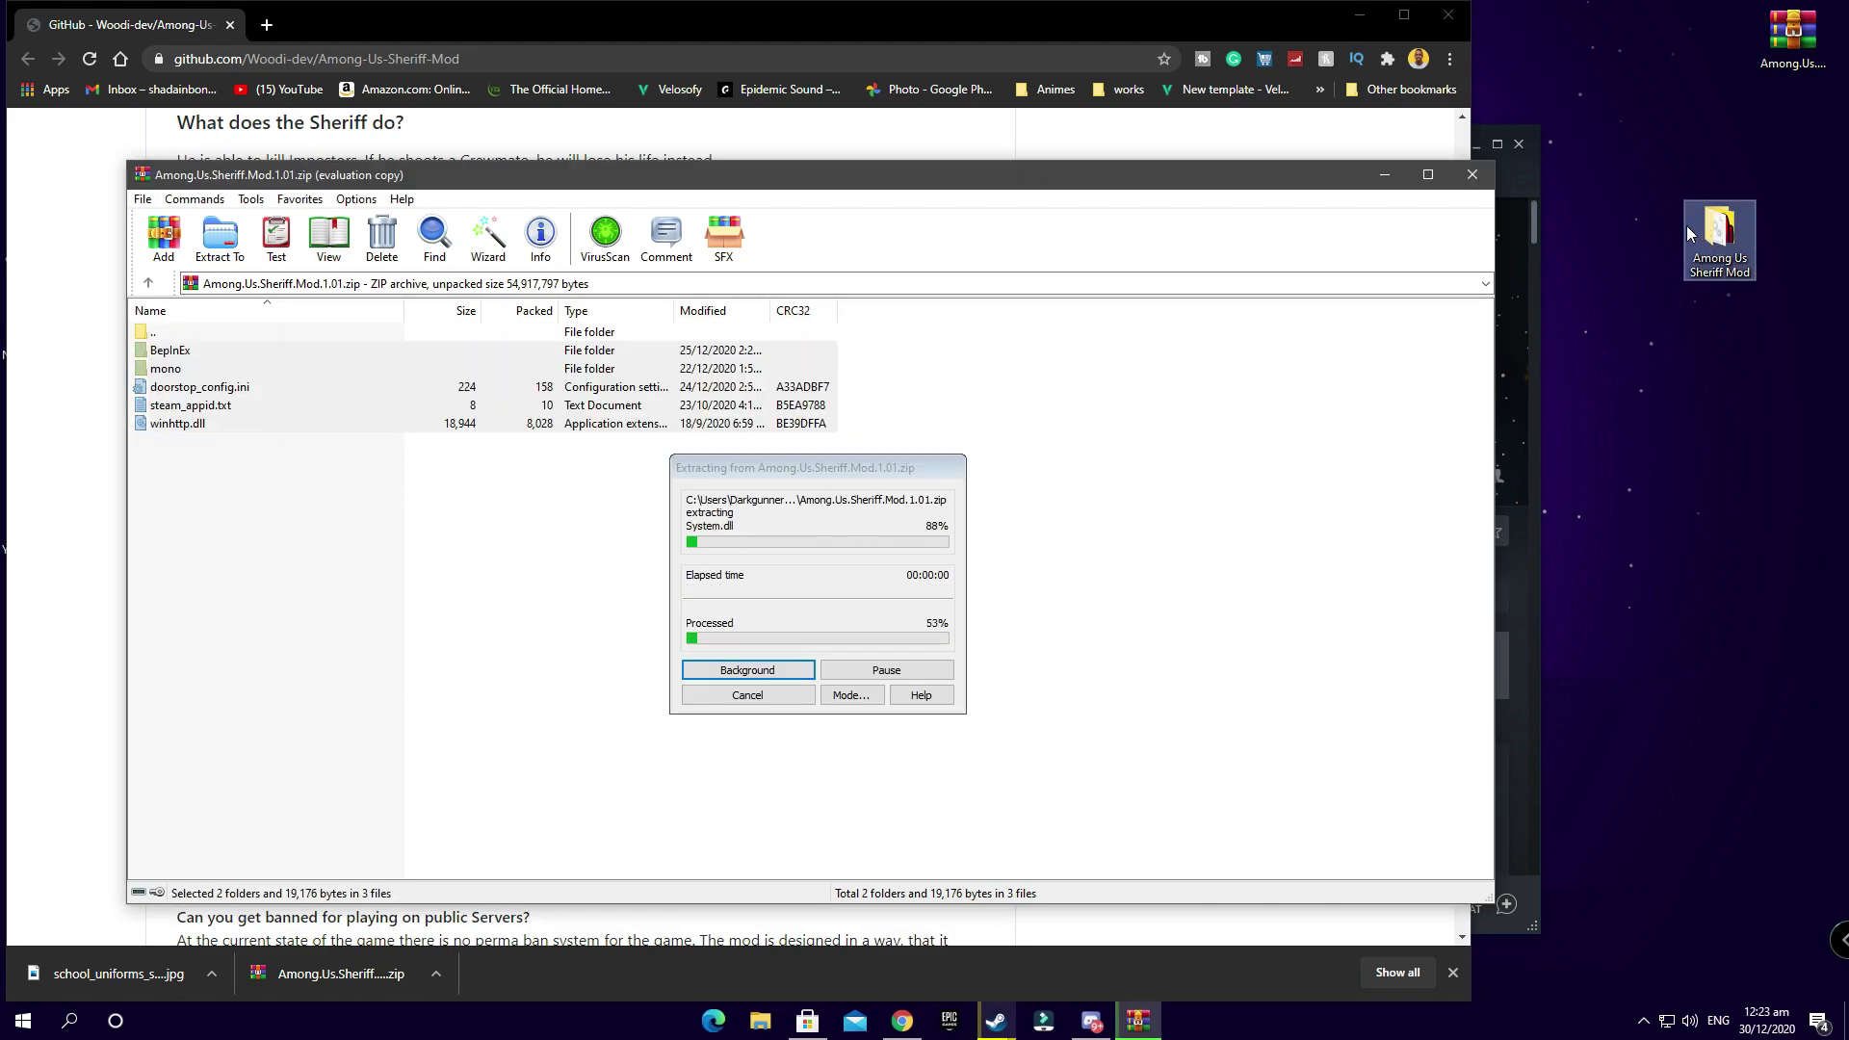
click(1483, 178)
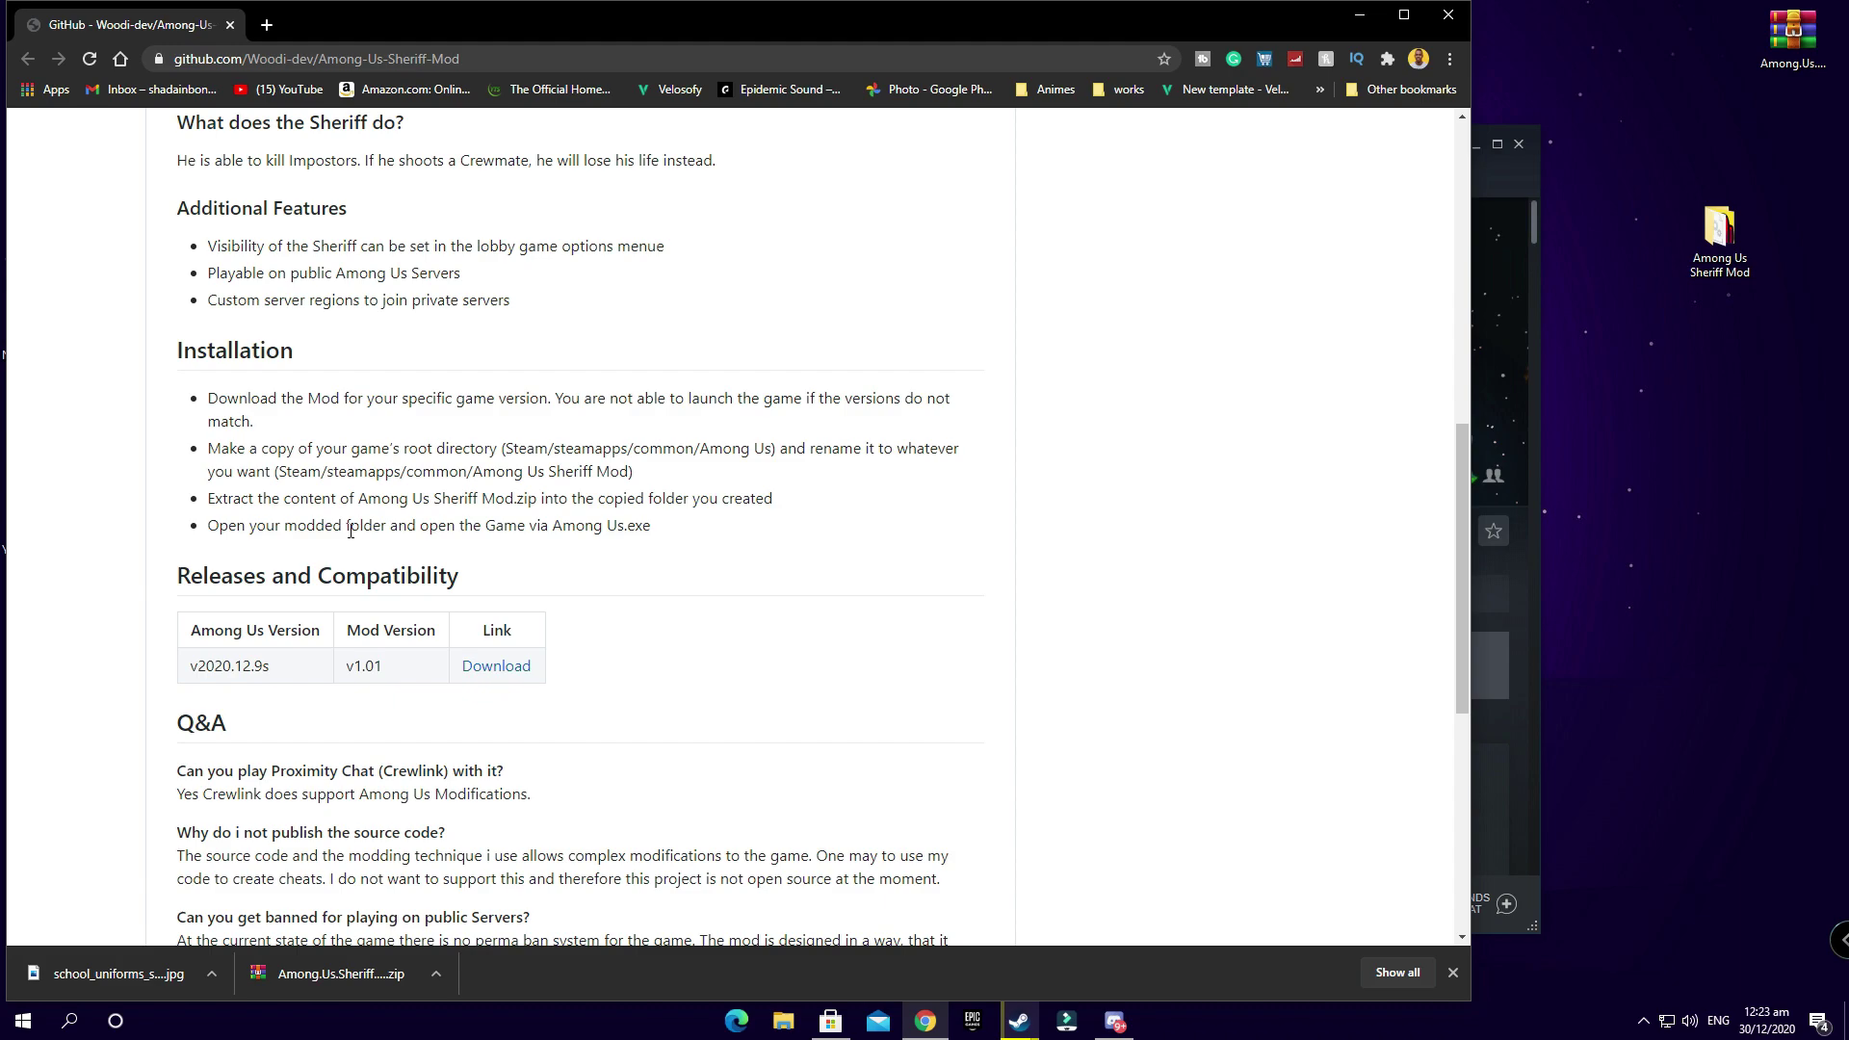
Step: Open the Among Us Sheriff Mod folder on the desktop and launch Among Us.exe from it
double_click(1715, 265)
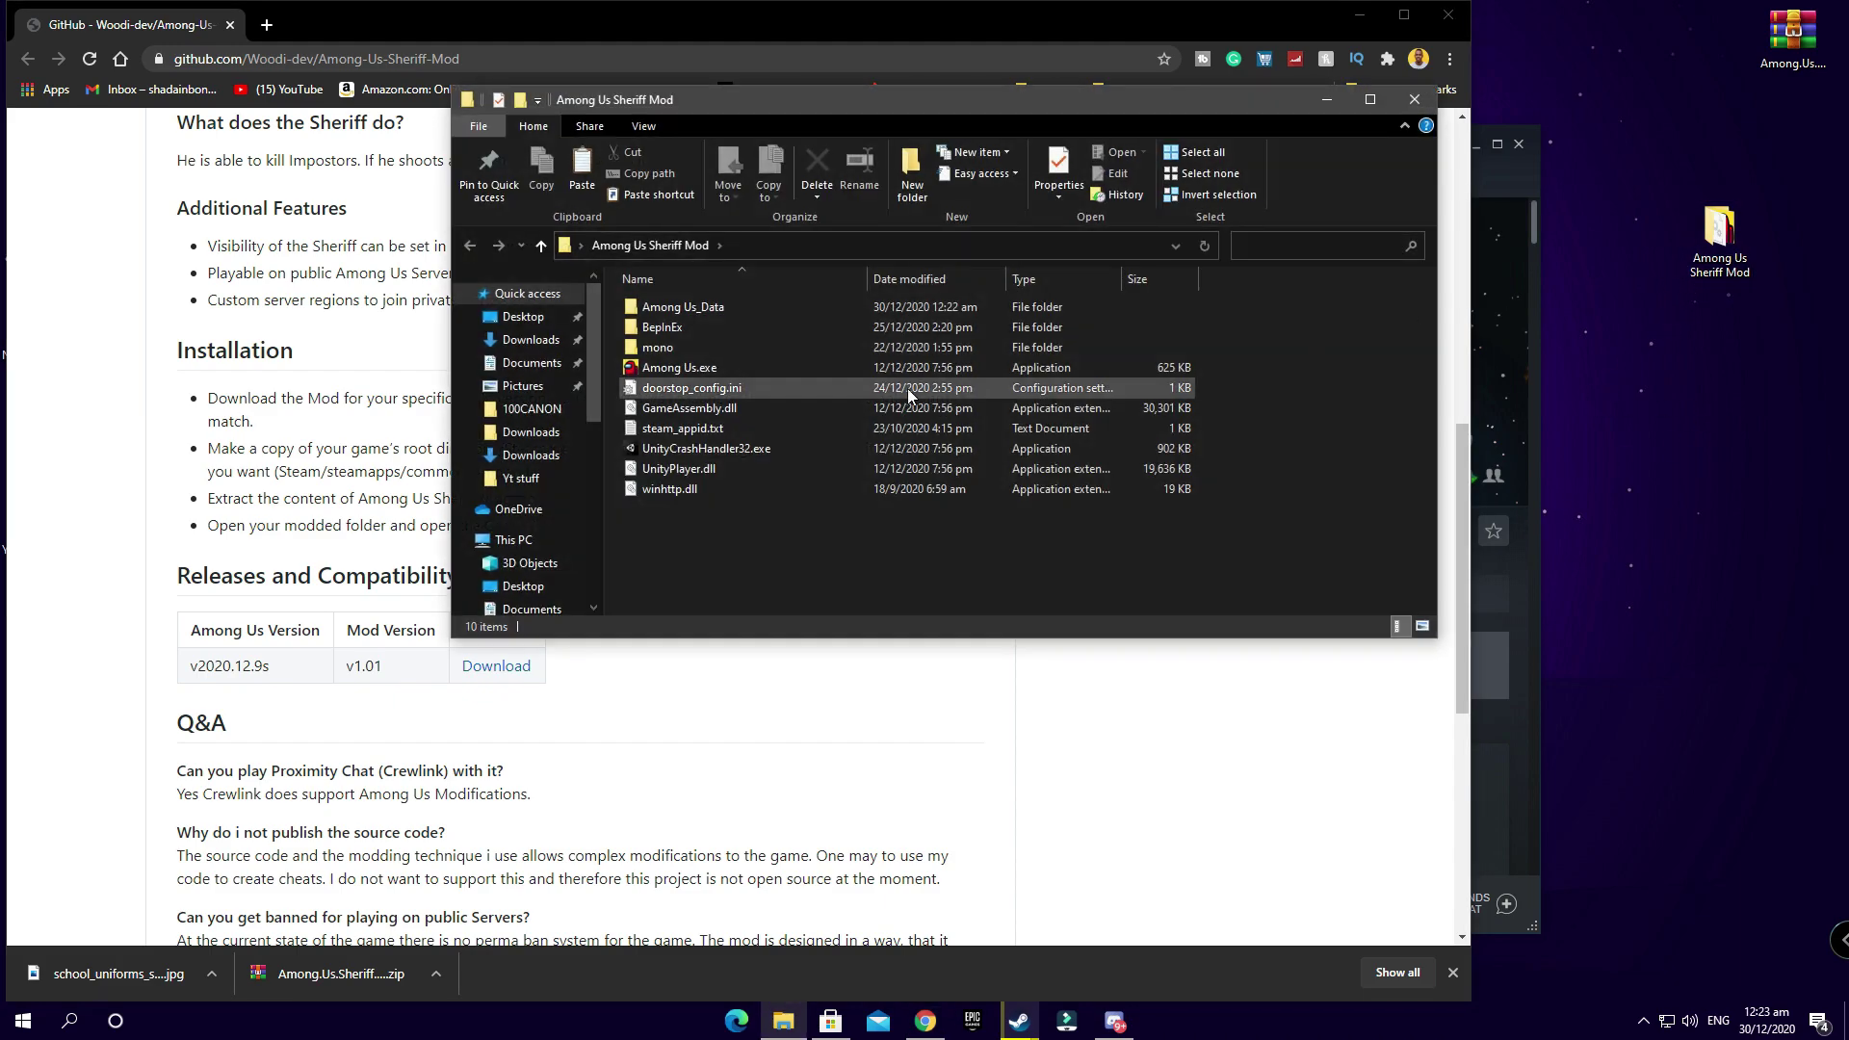
double_click(791, 372)
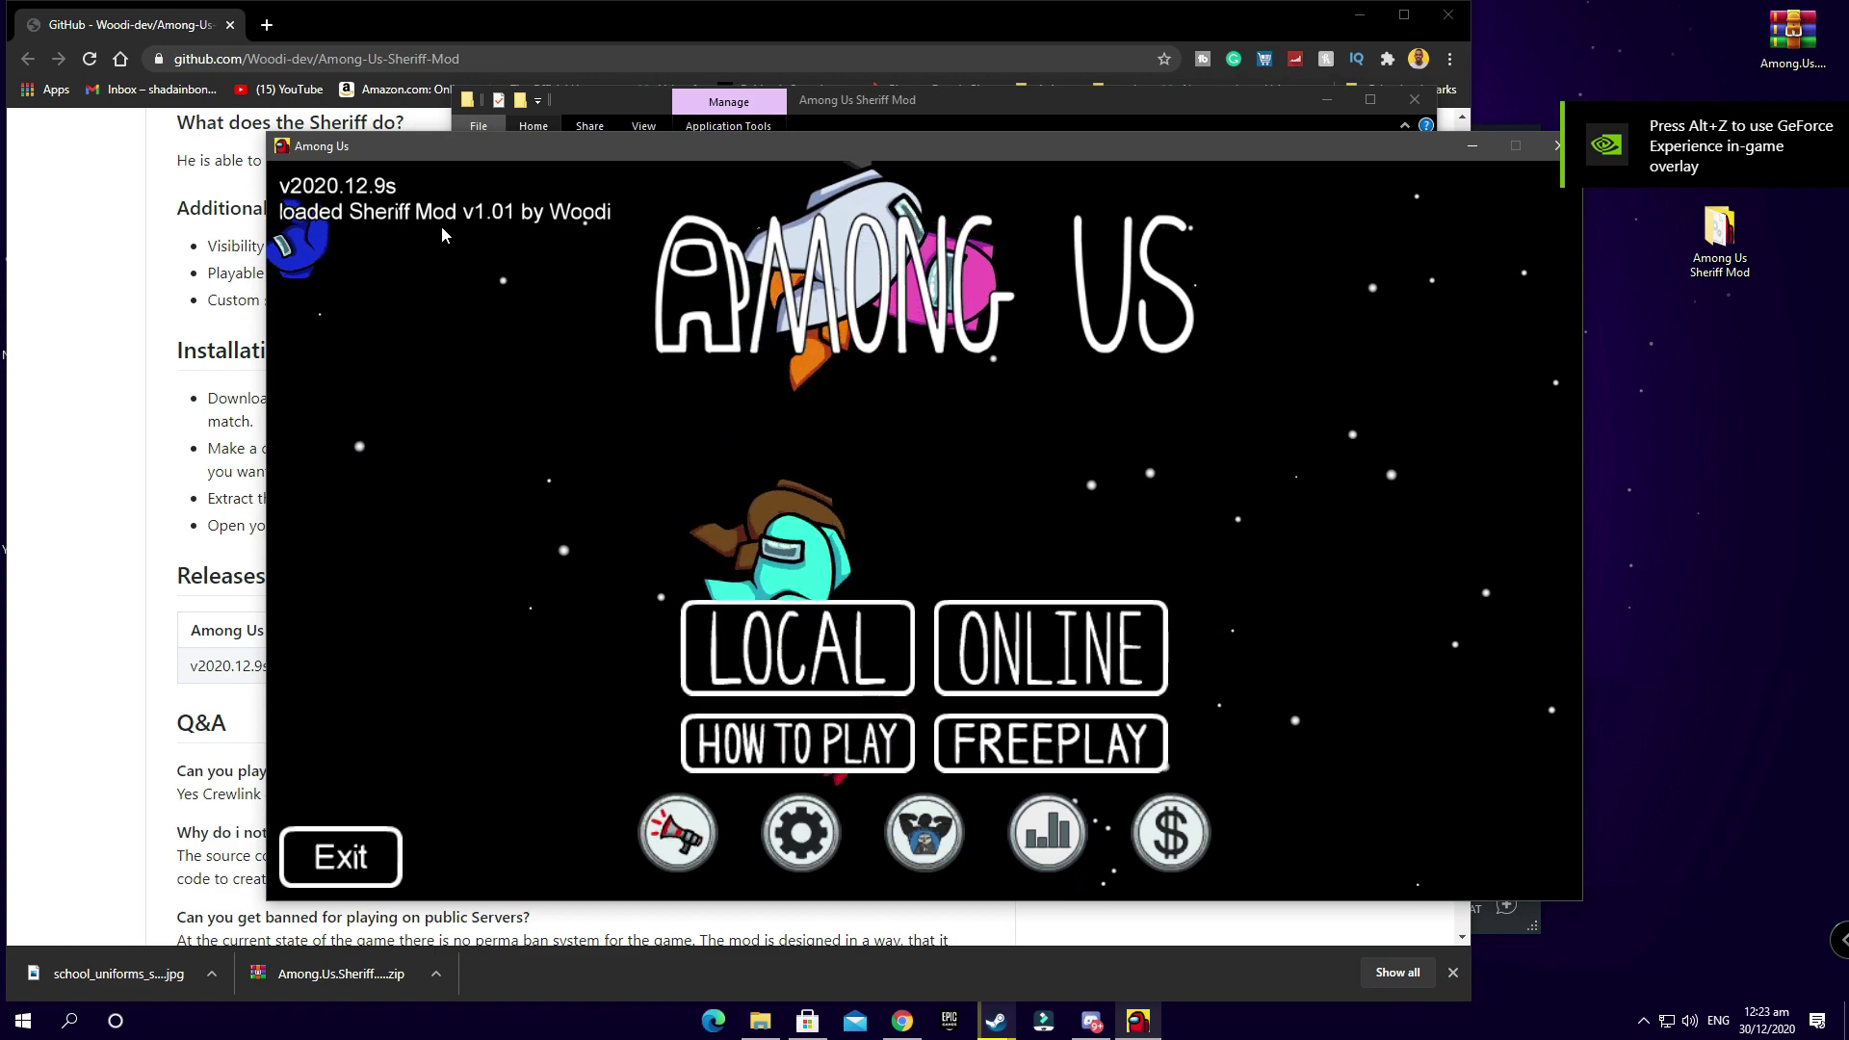
Step: Return to the Sheriff Mod GitHub page and review its description of the Sheriff role and additional features
click(87, 339)
scroll(199, 331, up, 9)
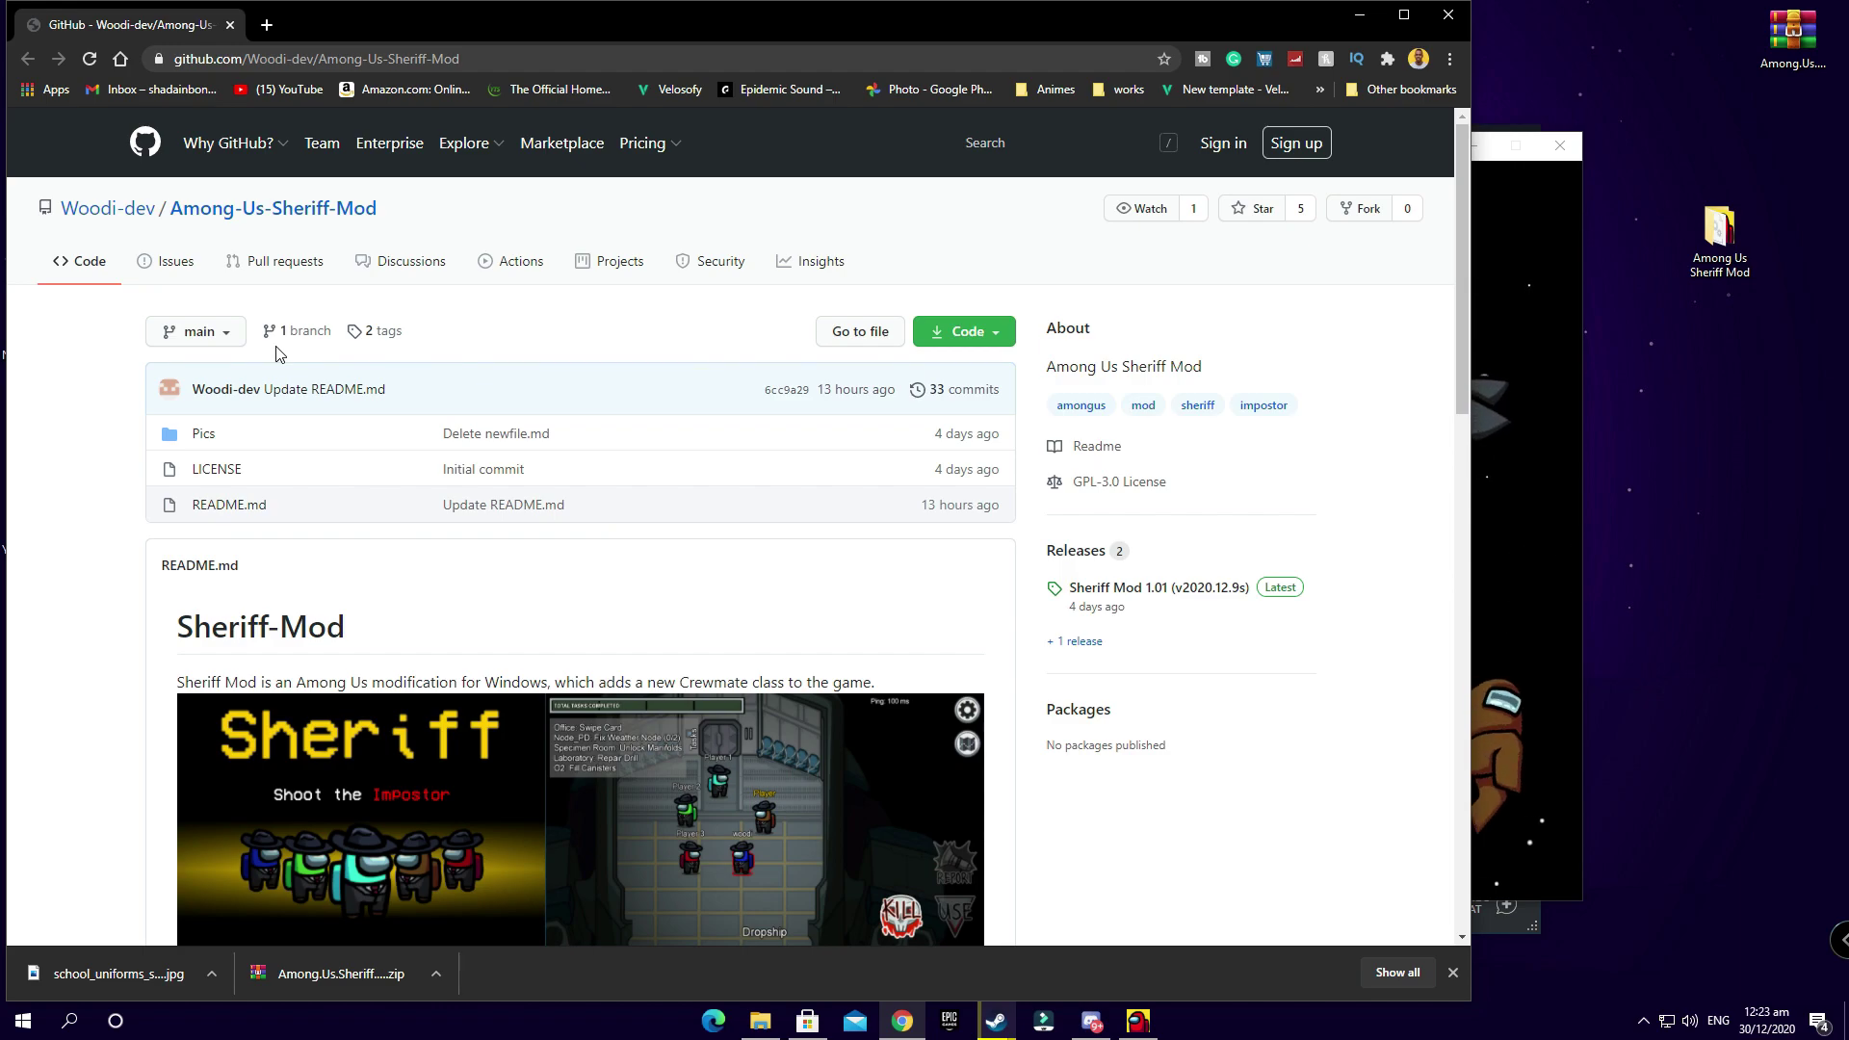
scroll(279, 354, down, 5)
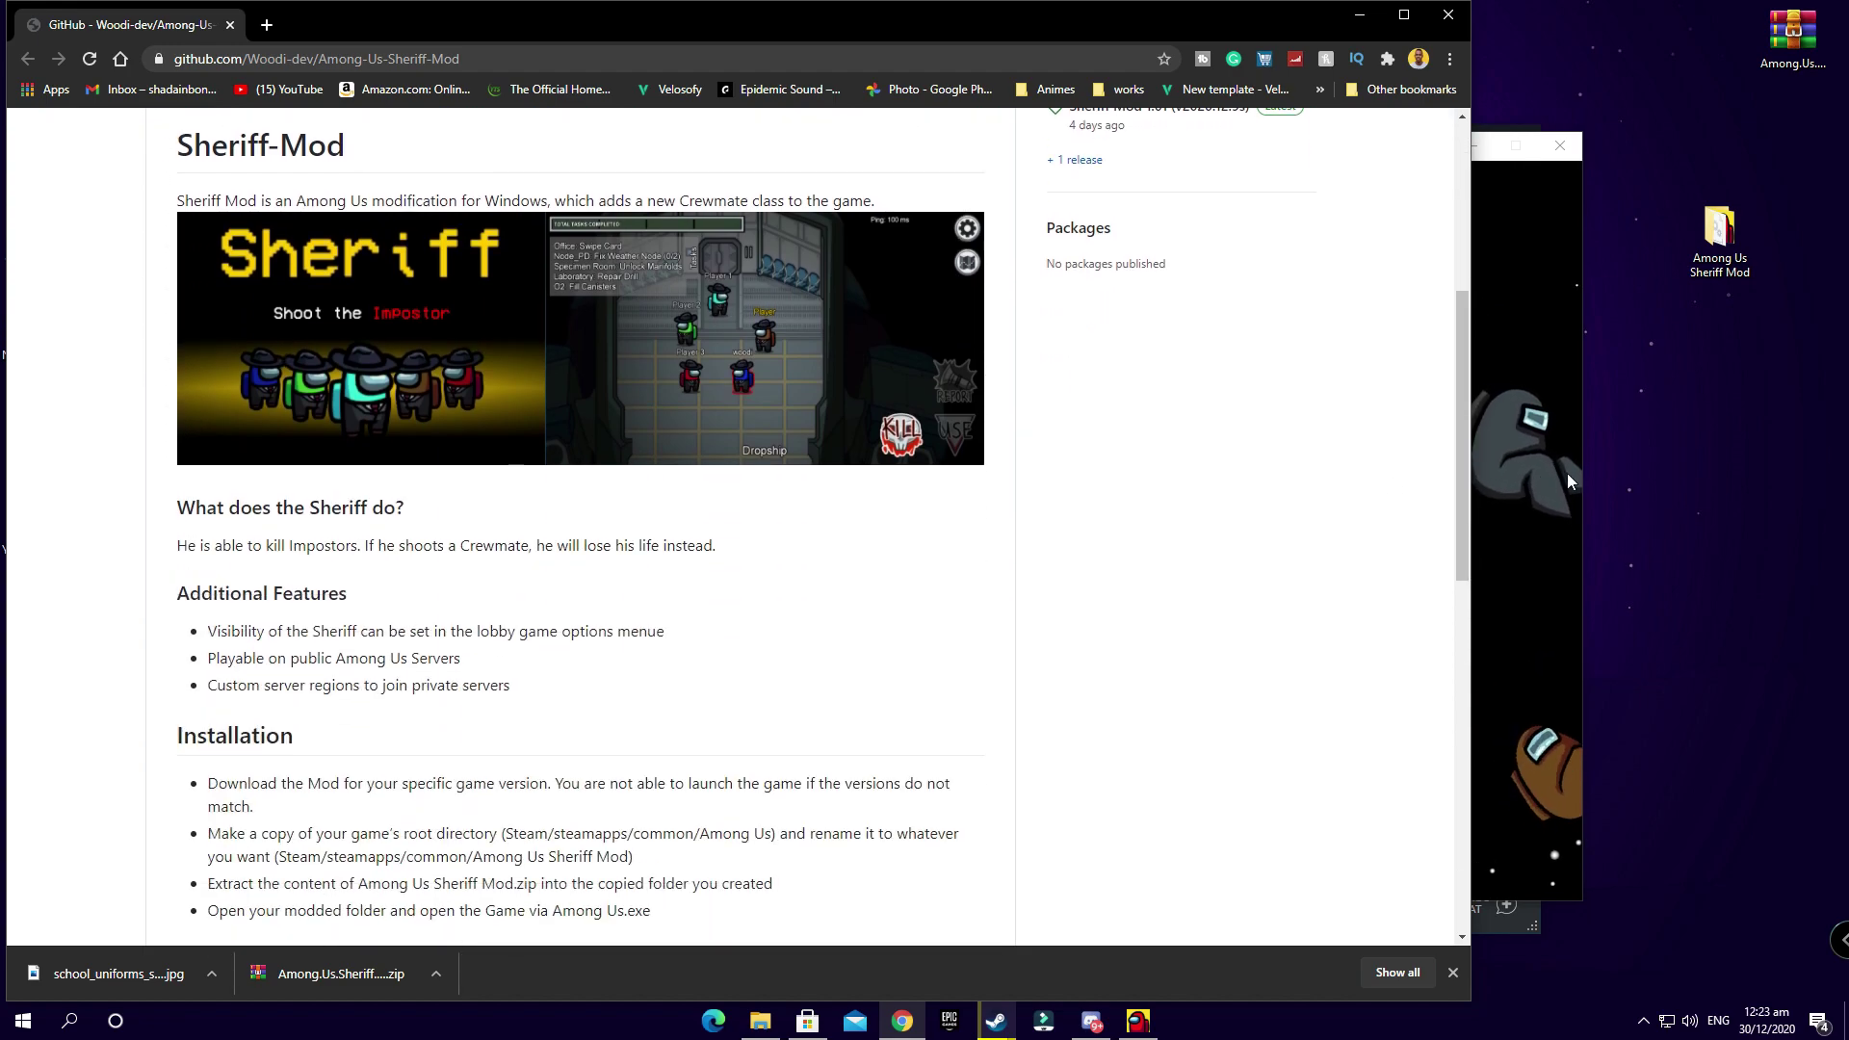
Step: Switch to the Among Us lobby, open the game settings at the lobby laptop and enable Show Sheriff
click(1550, 318)
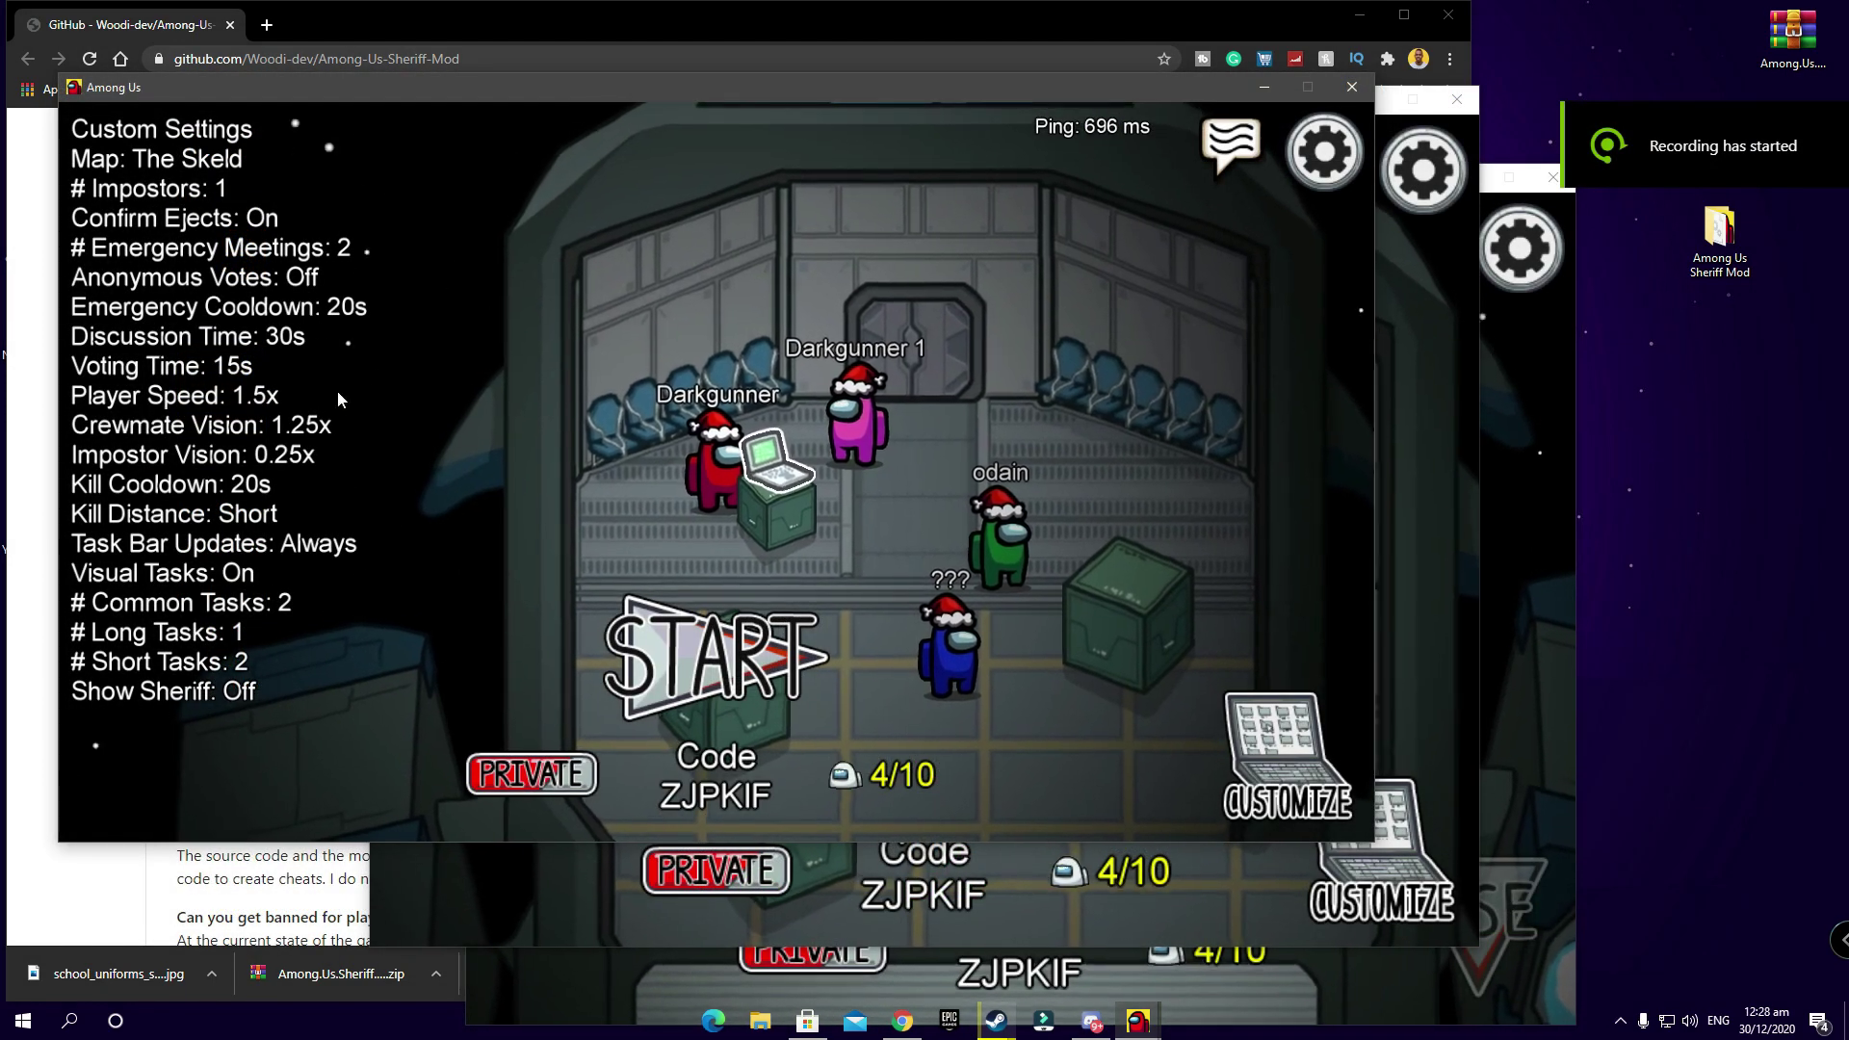
key(w)
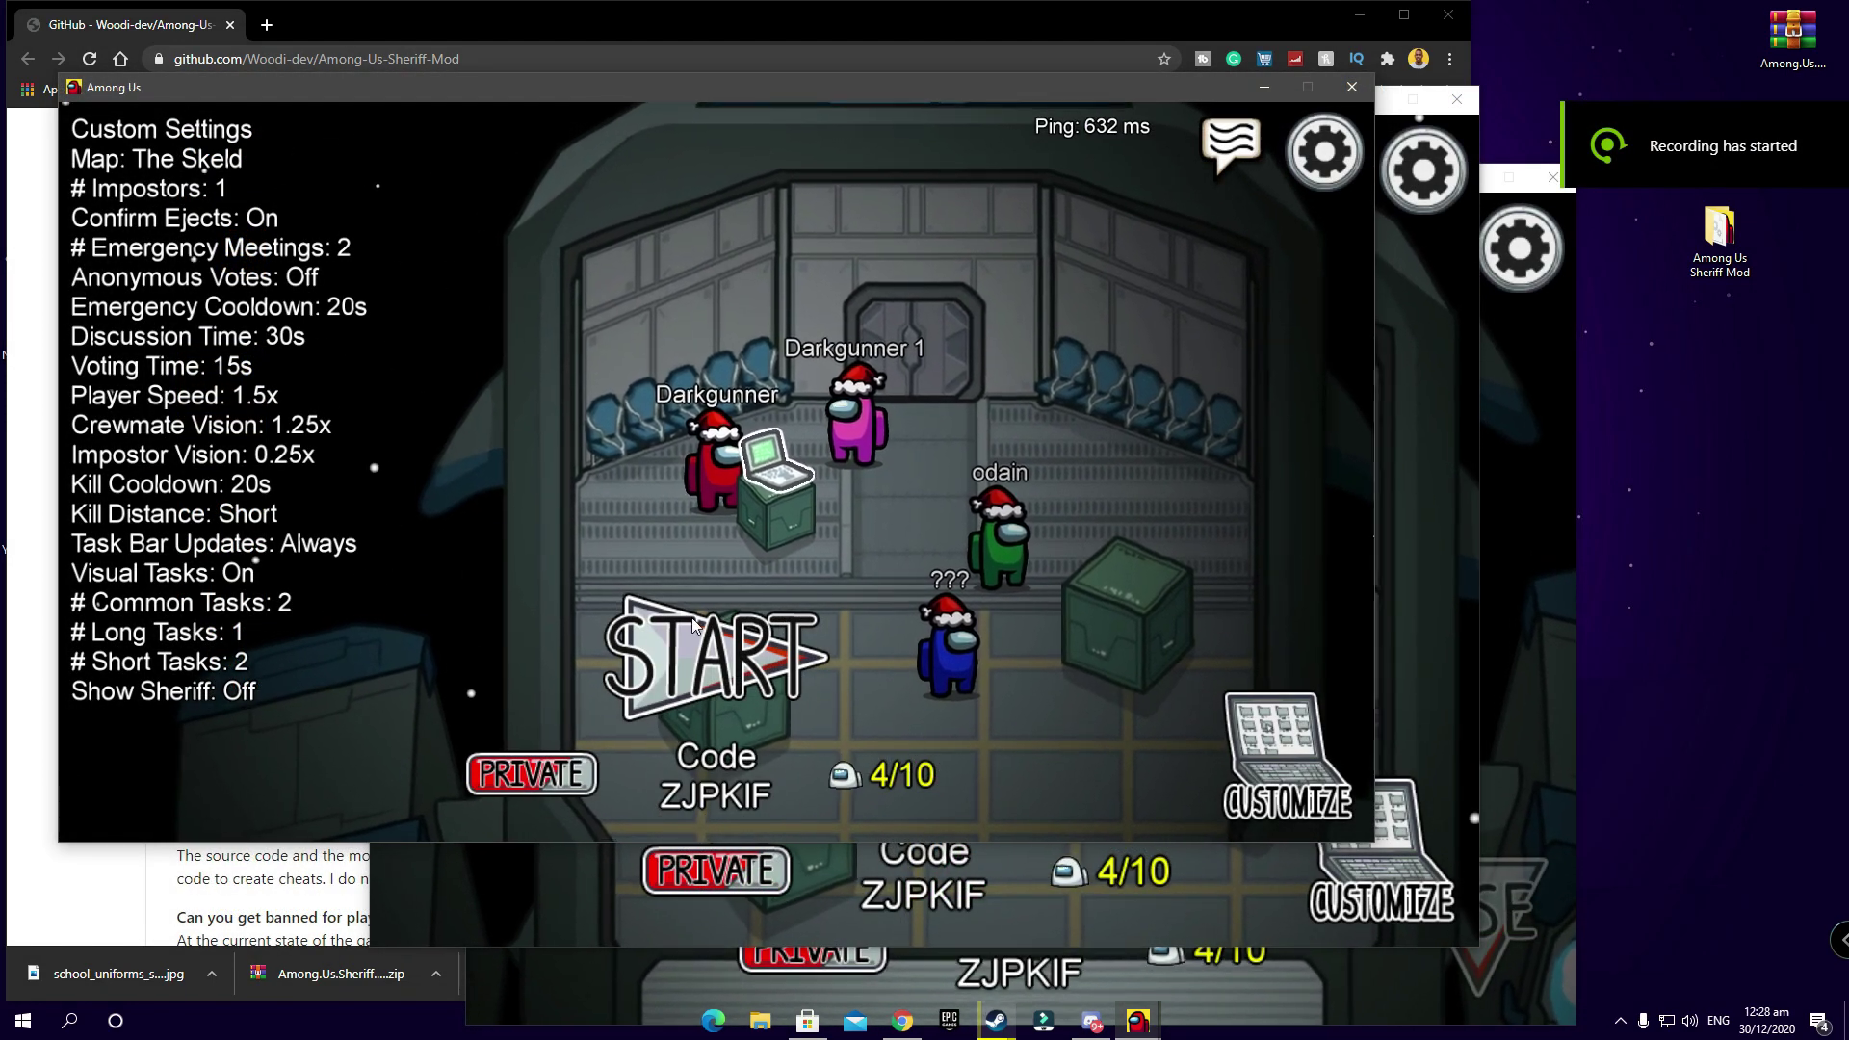
key(a)
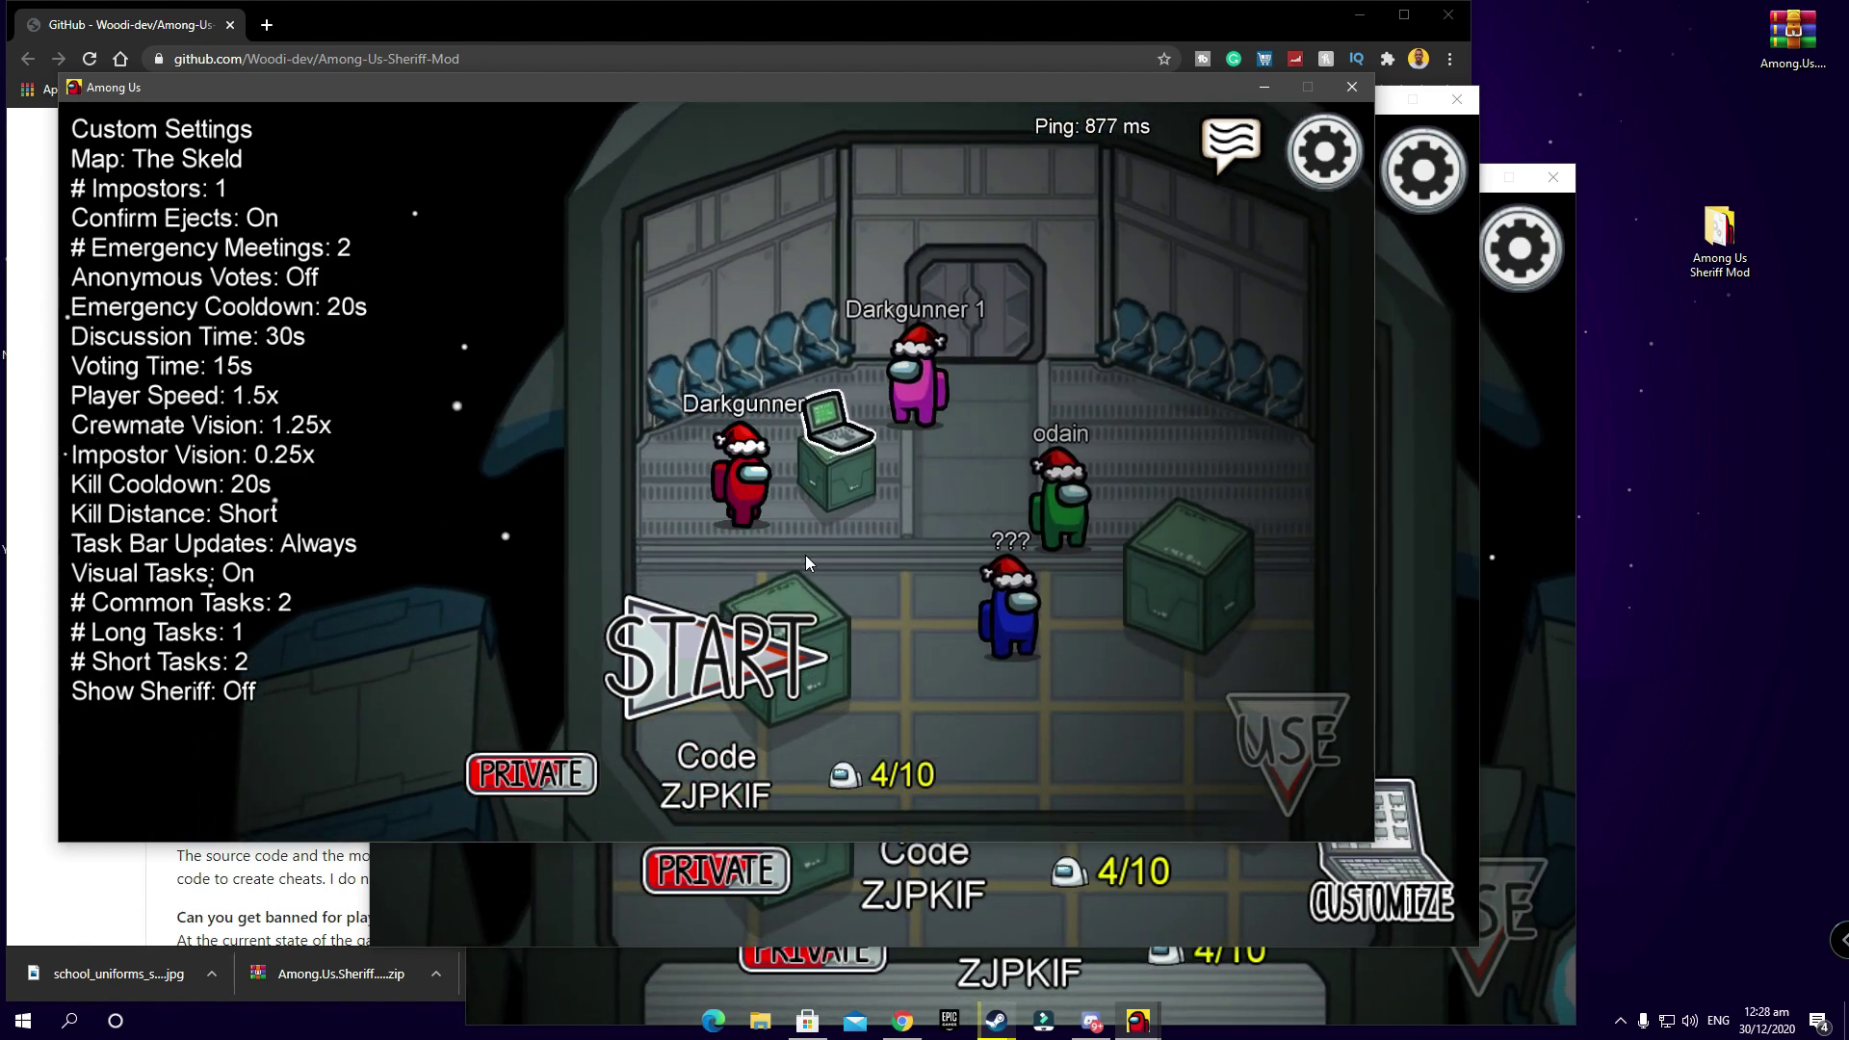
click(803, 539)
click(951, 251)
scroll(818, 517, down, 5)
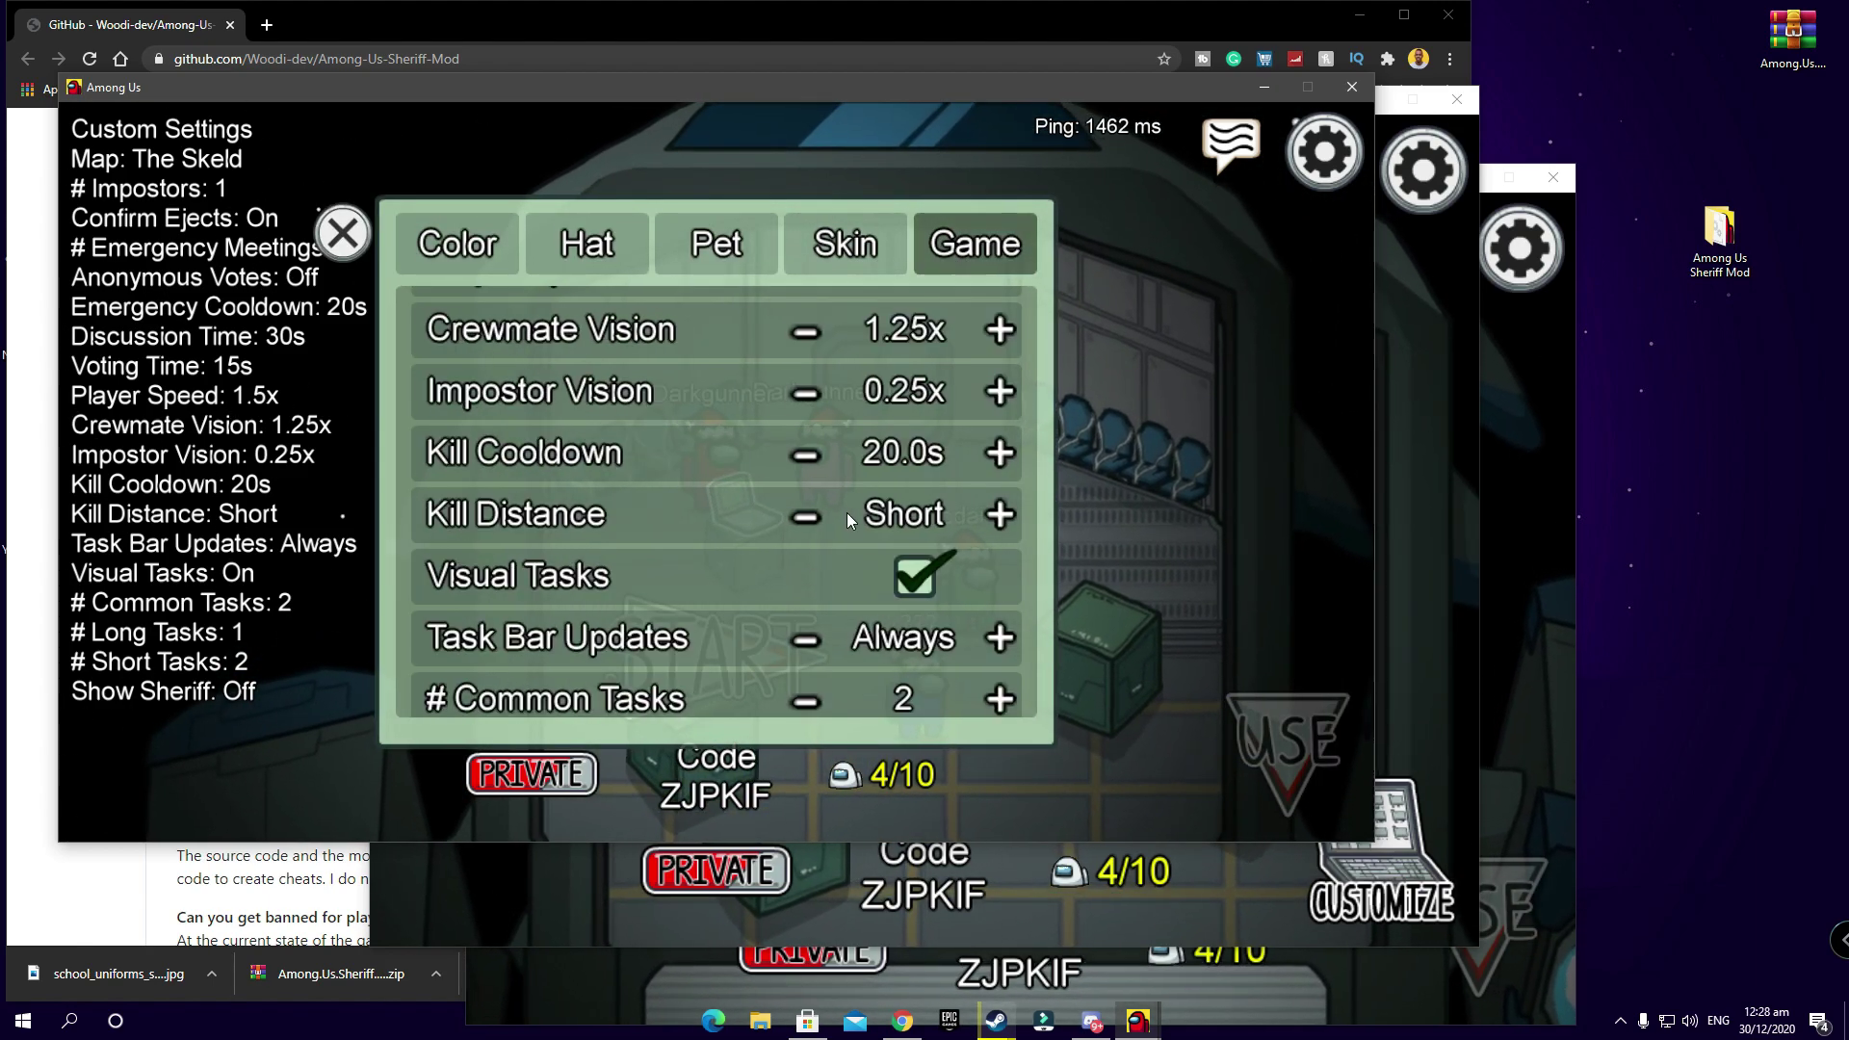
scroll(866, 564, down, 3)
click(913, 624)
click(358, 249)
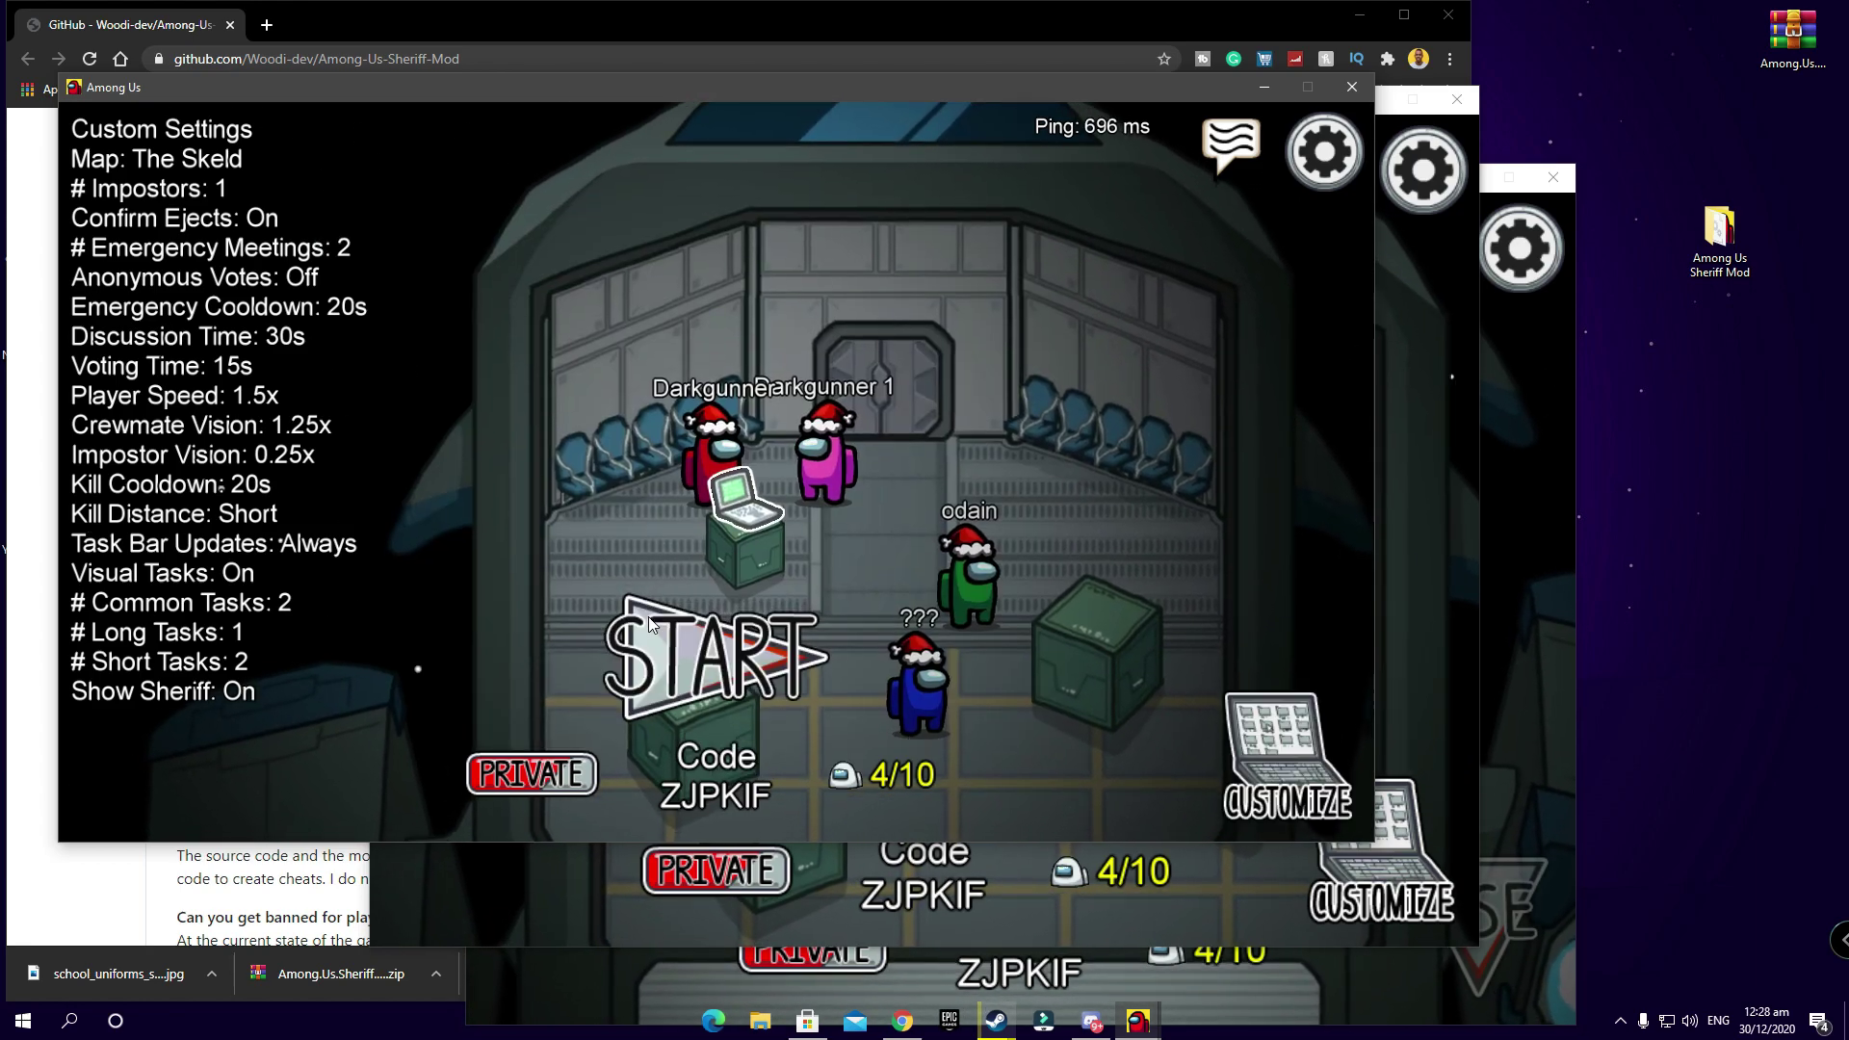
Step: Start the match and walk the pink crewmate in the second game window up beside the other players in the cafeteria
click(676, 630)
click(554, 545)
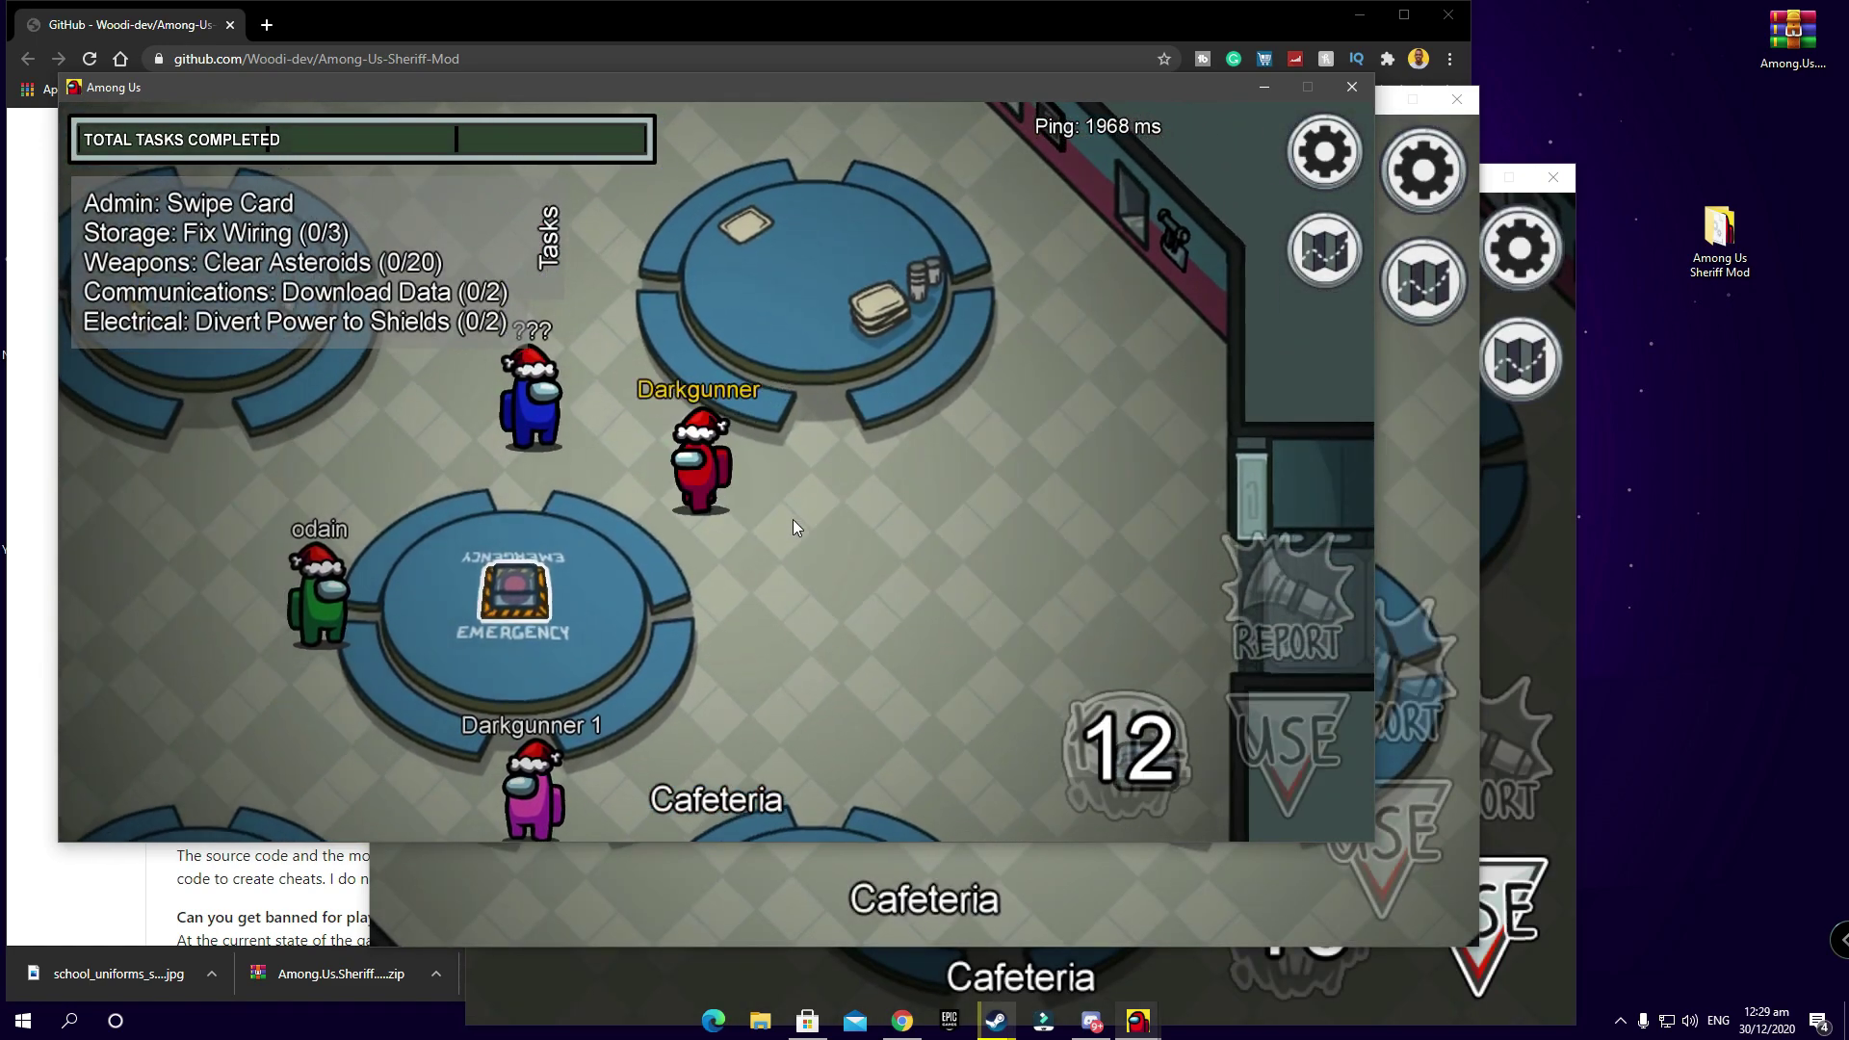
click(1396, 472)
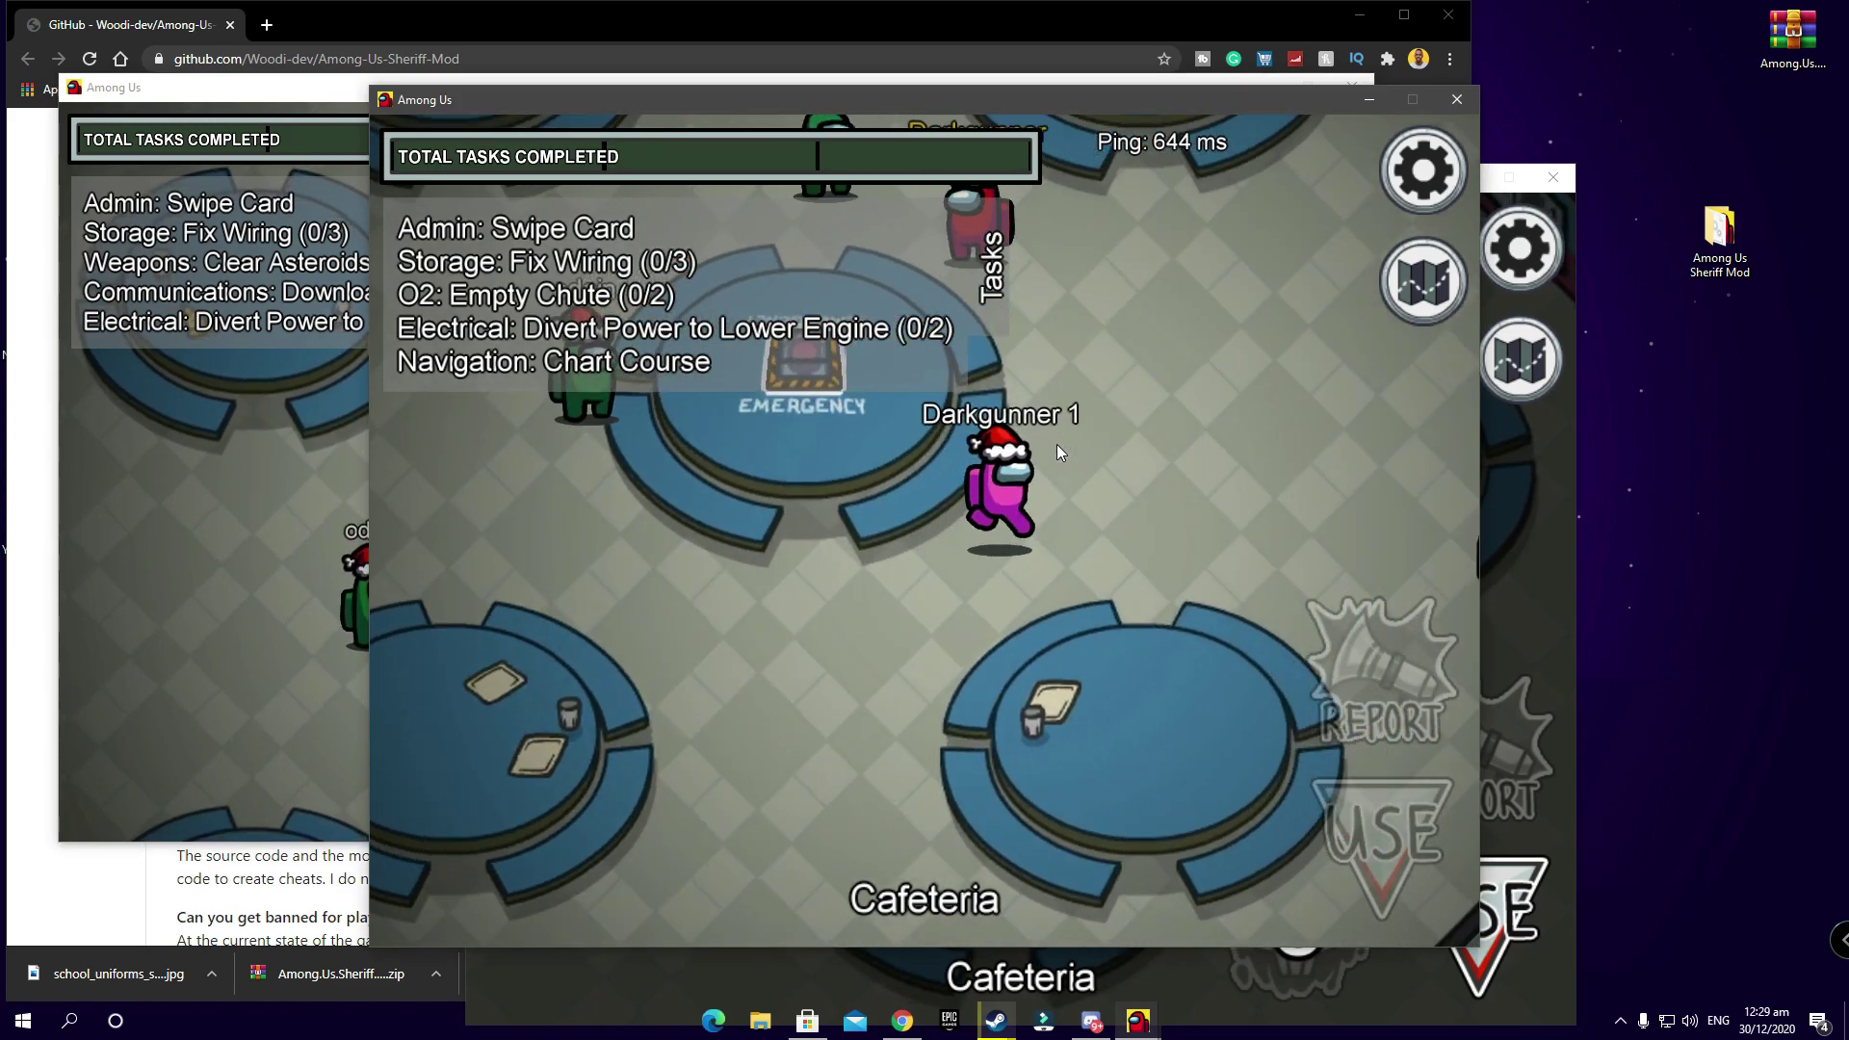
key(w)
key(a)
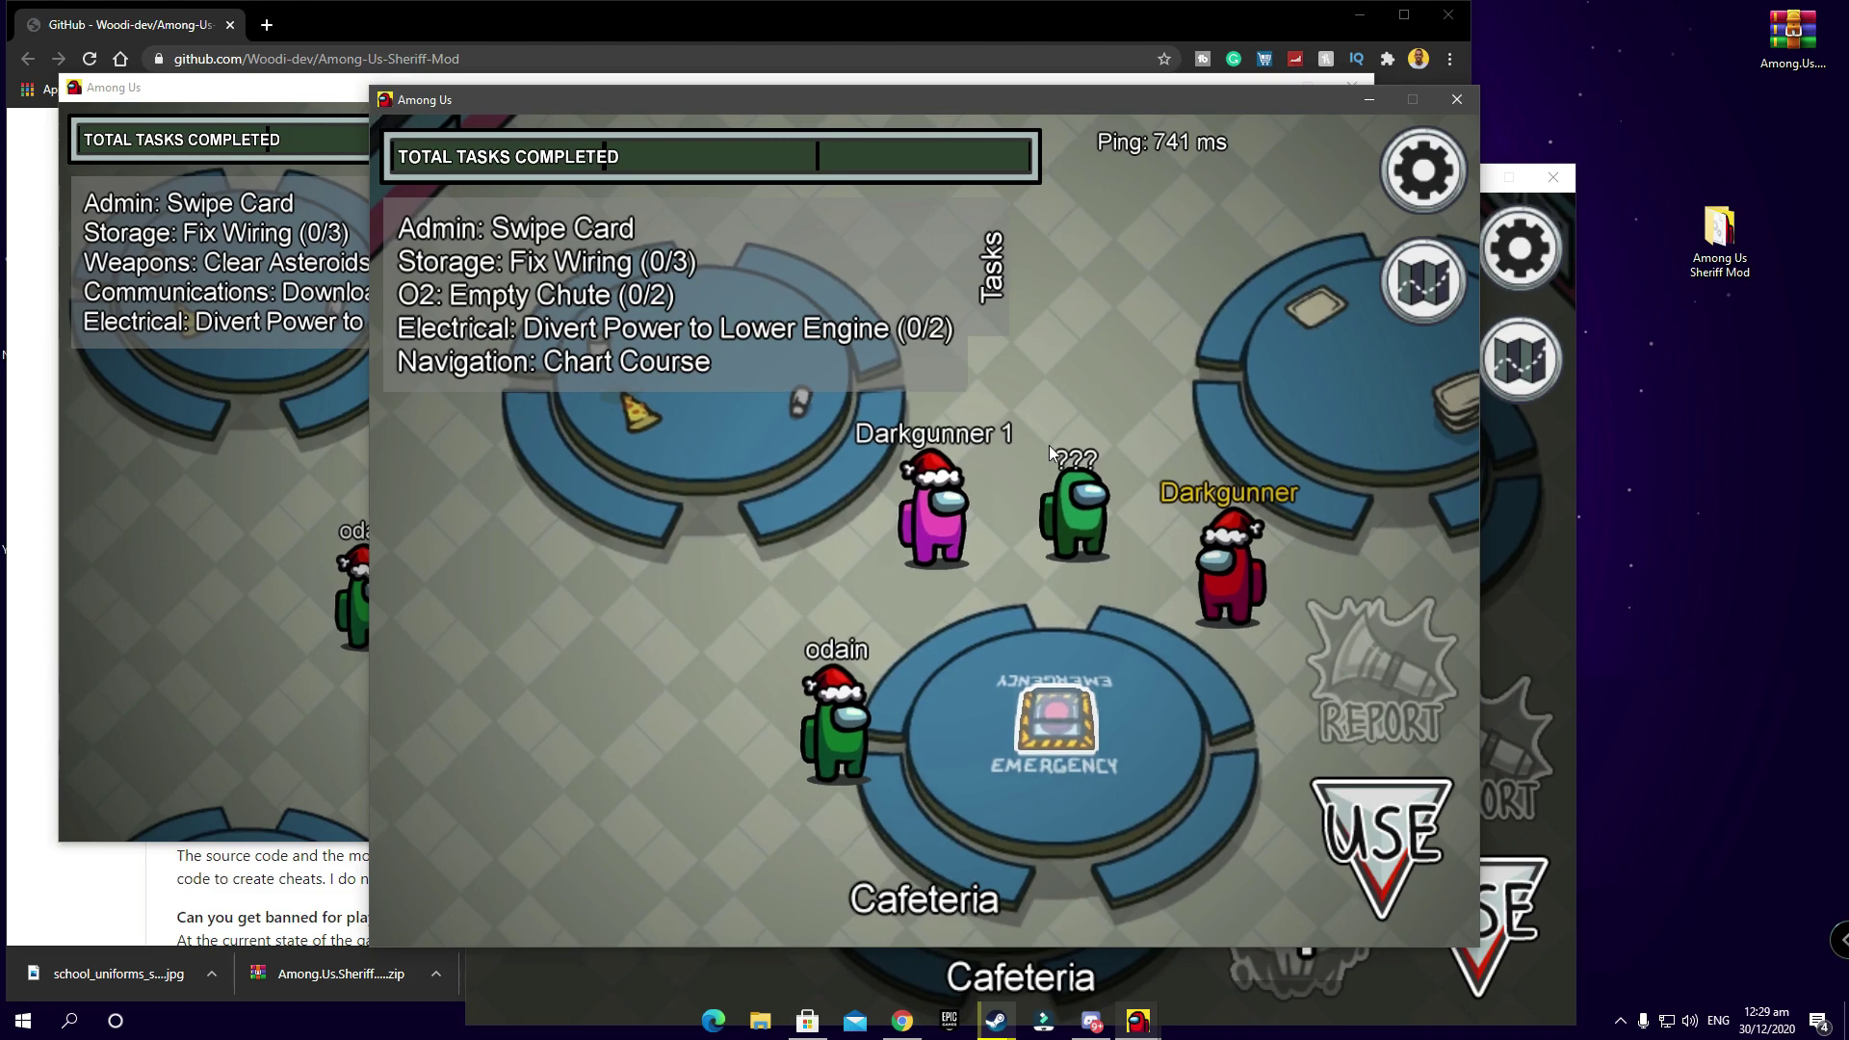
Step: Return to the Sheriff's game window, walk the red Sheriff to the green crewmate and use the kill ability on them
click(309, 458)
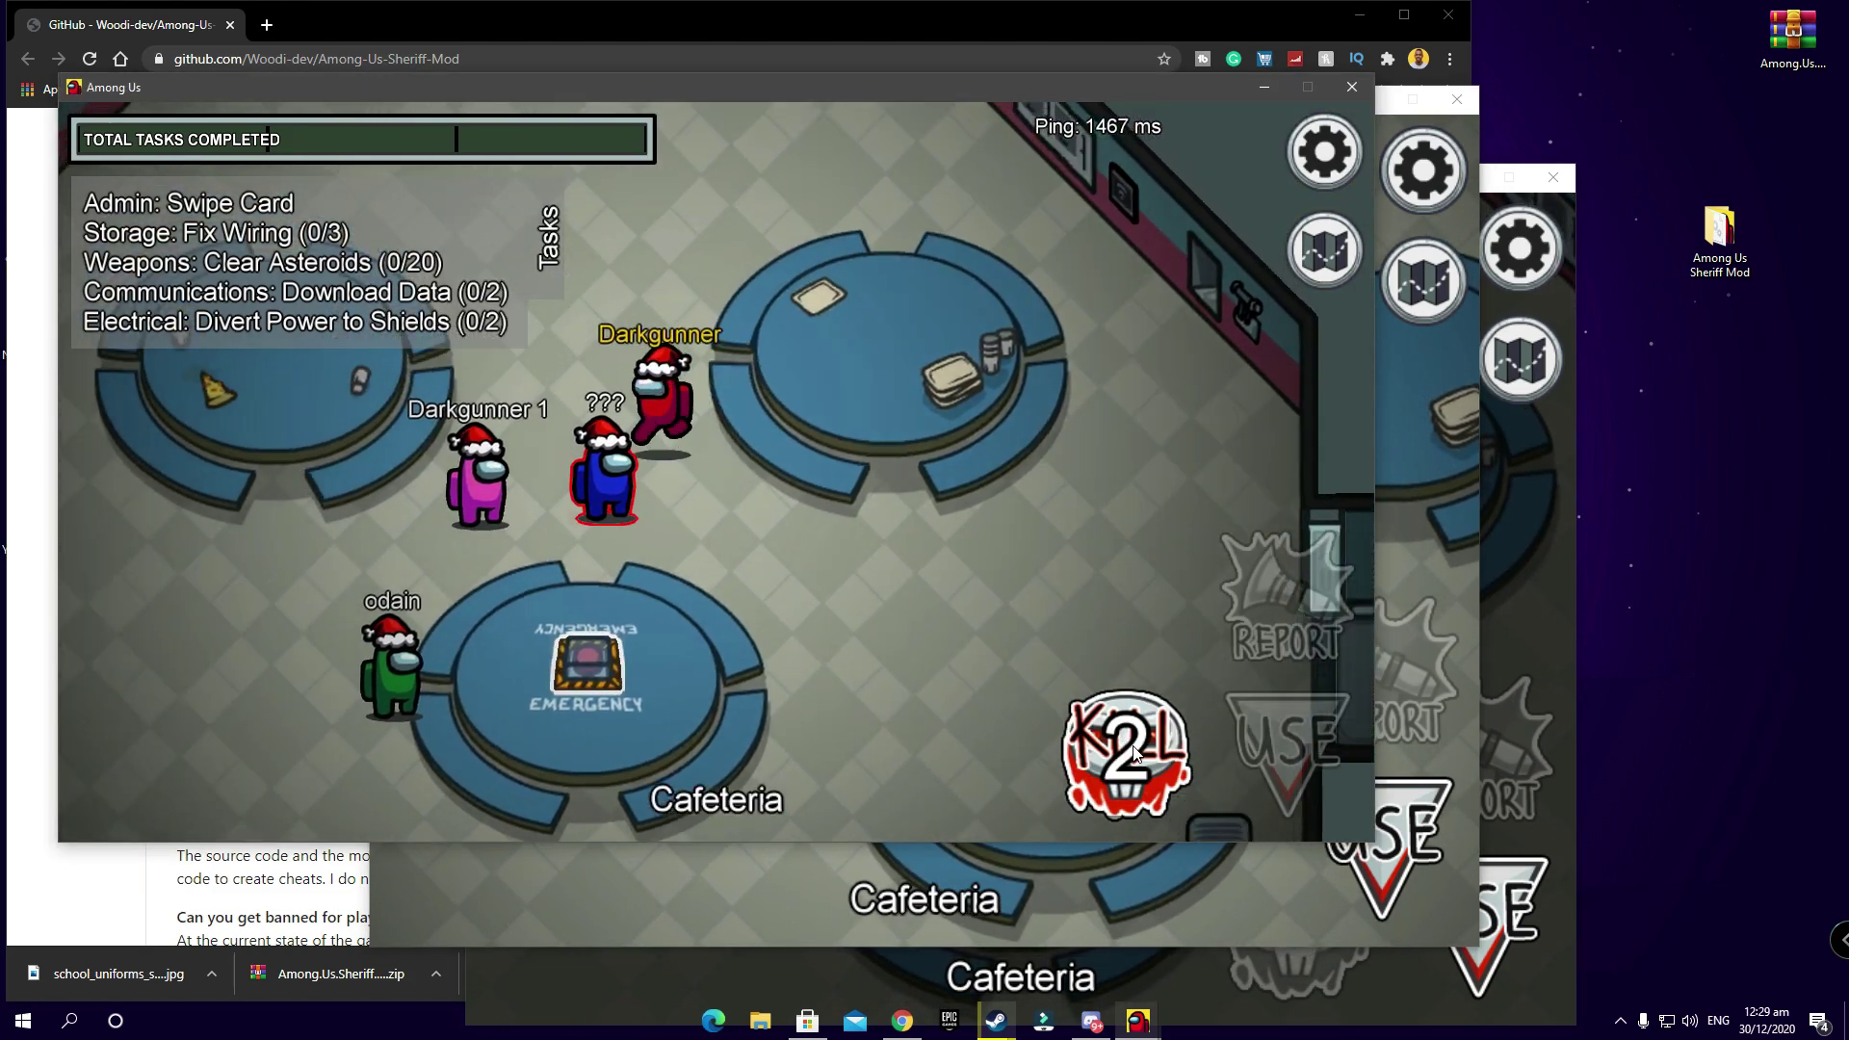
key(a)
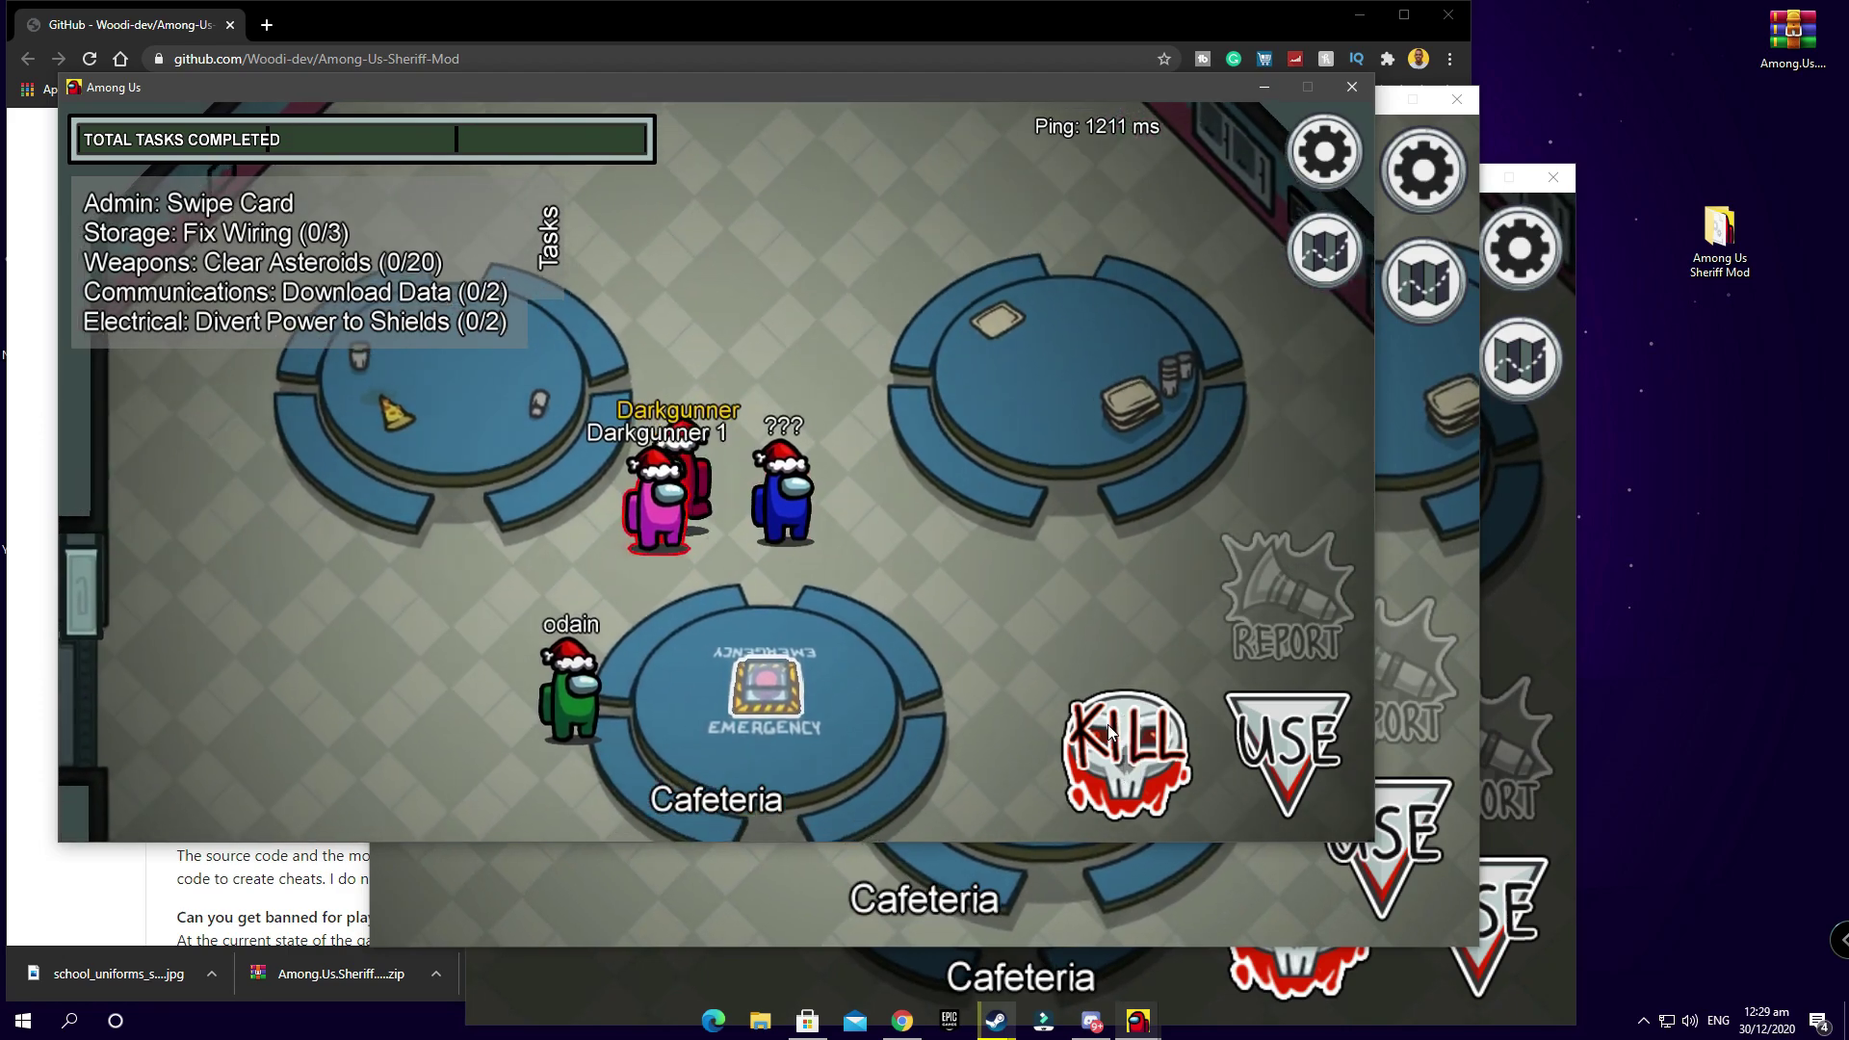
key(s)
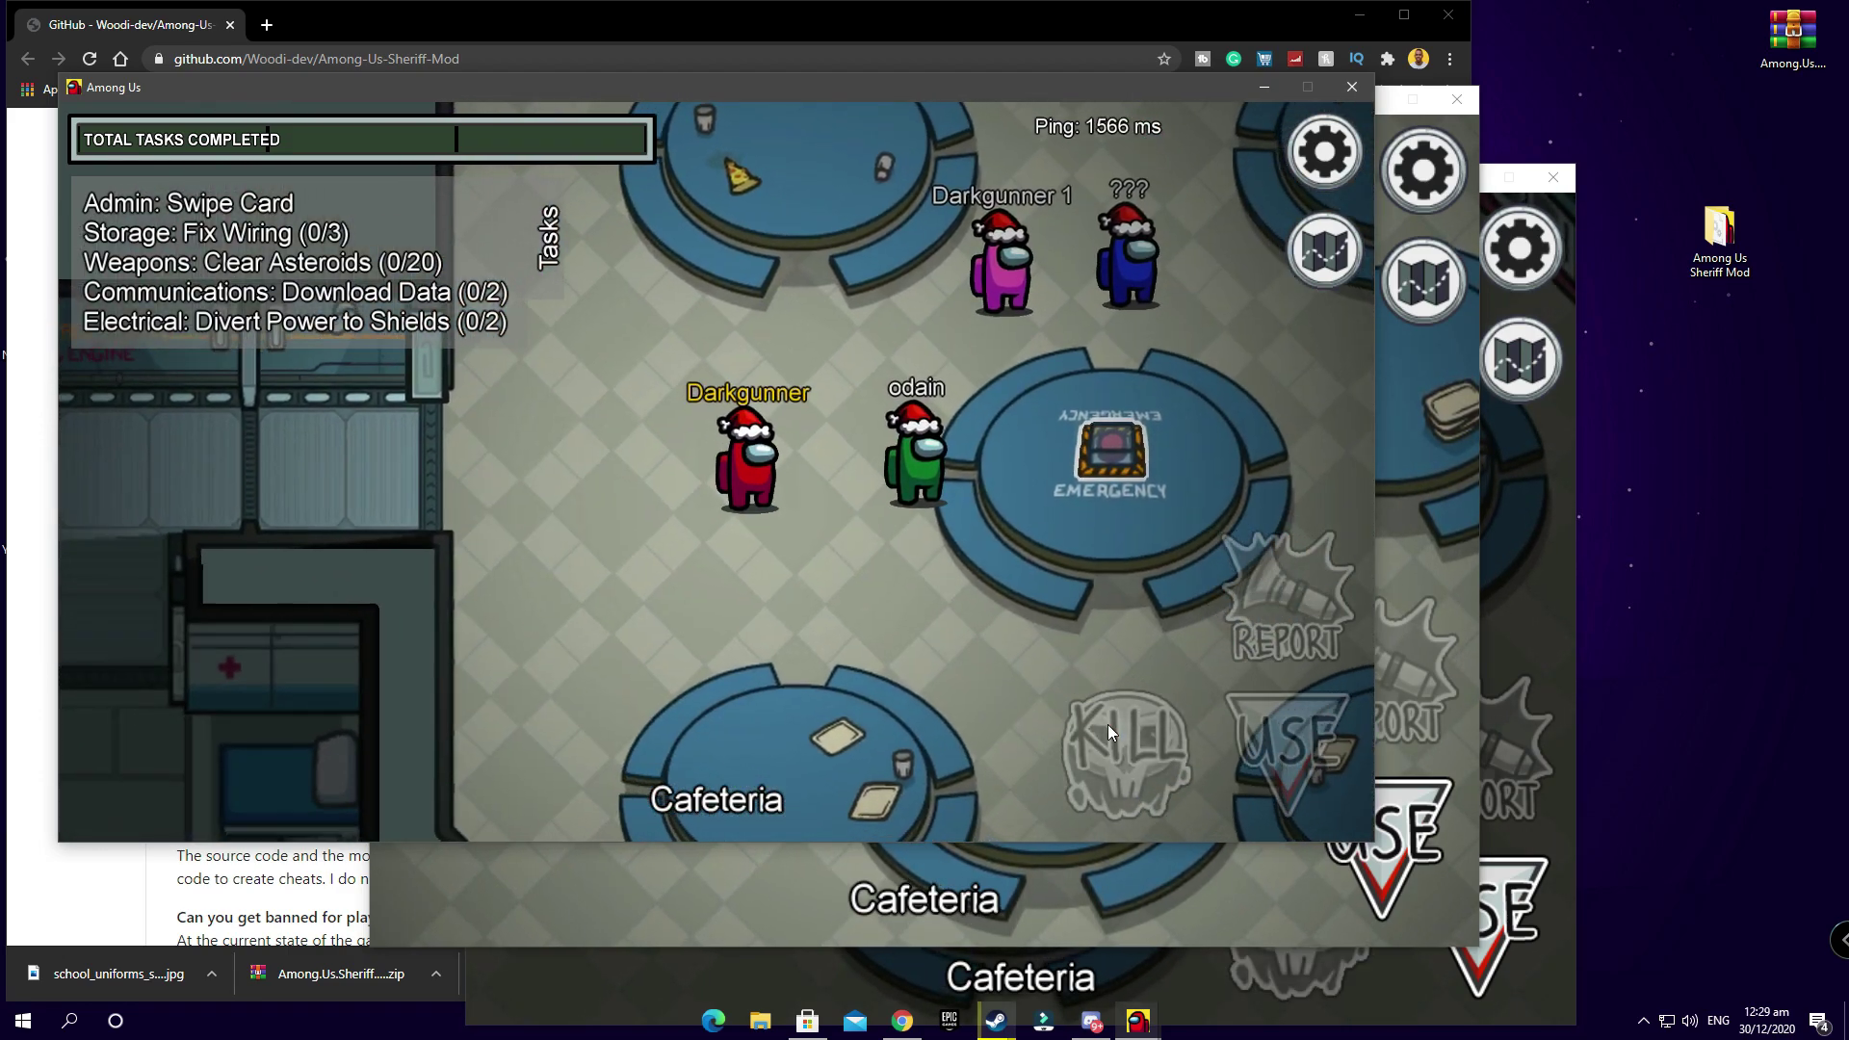
key(d)
click(1108, 724)
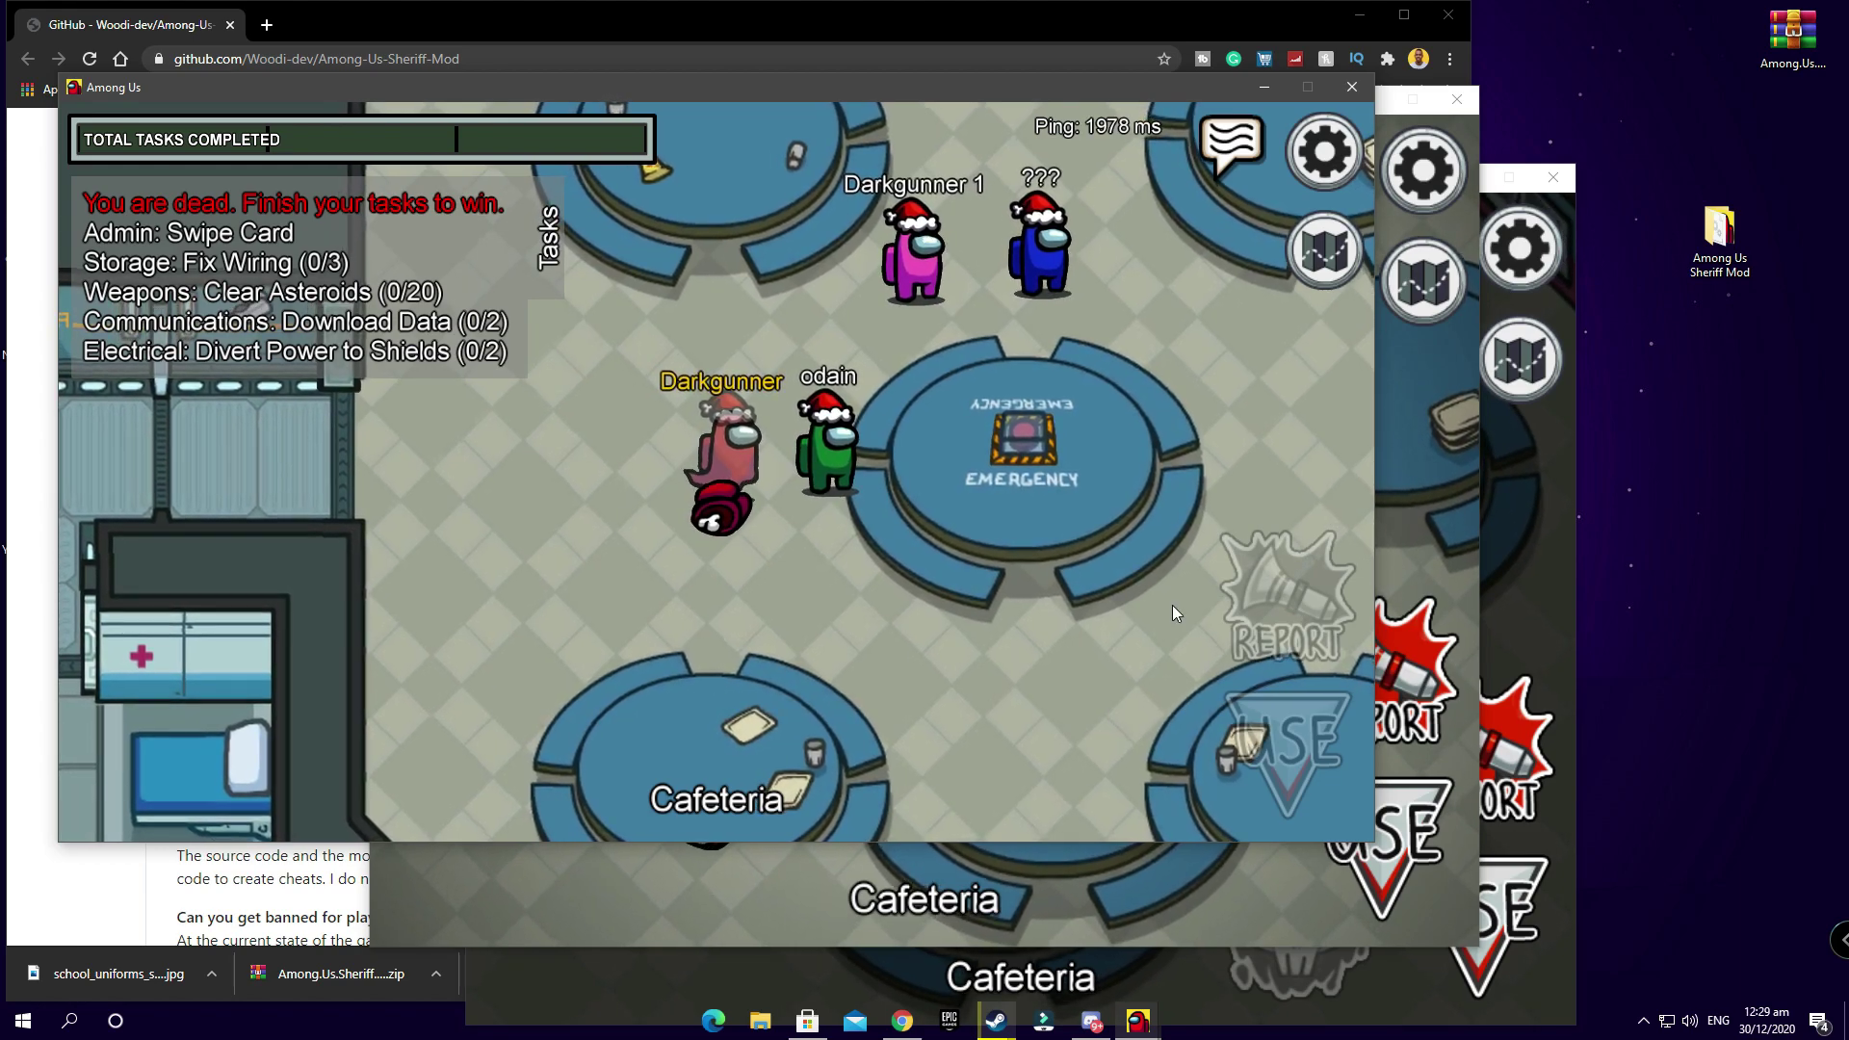
Step: View the dead Sheriff's body from another player's game window and start a new match from the lobby with Show Sheriff on
click(1430, 472)
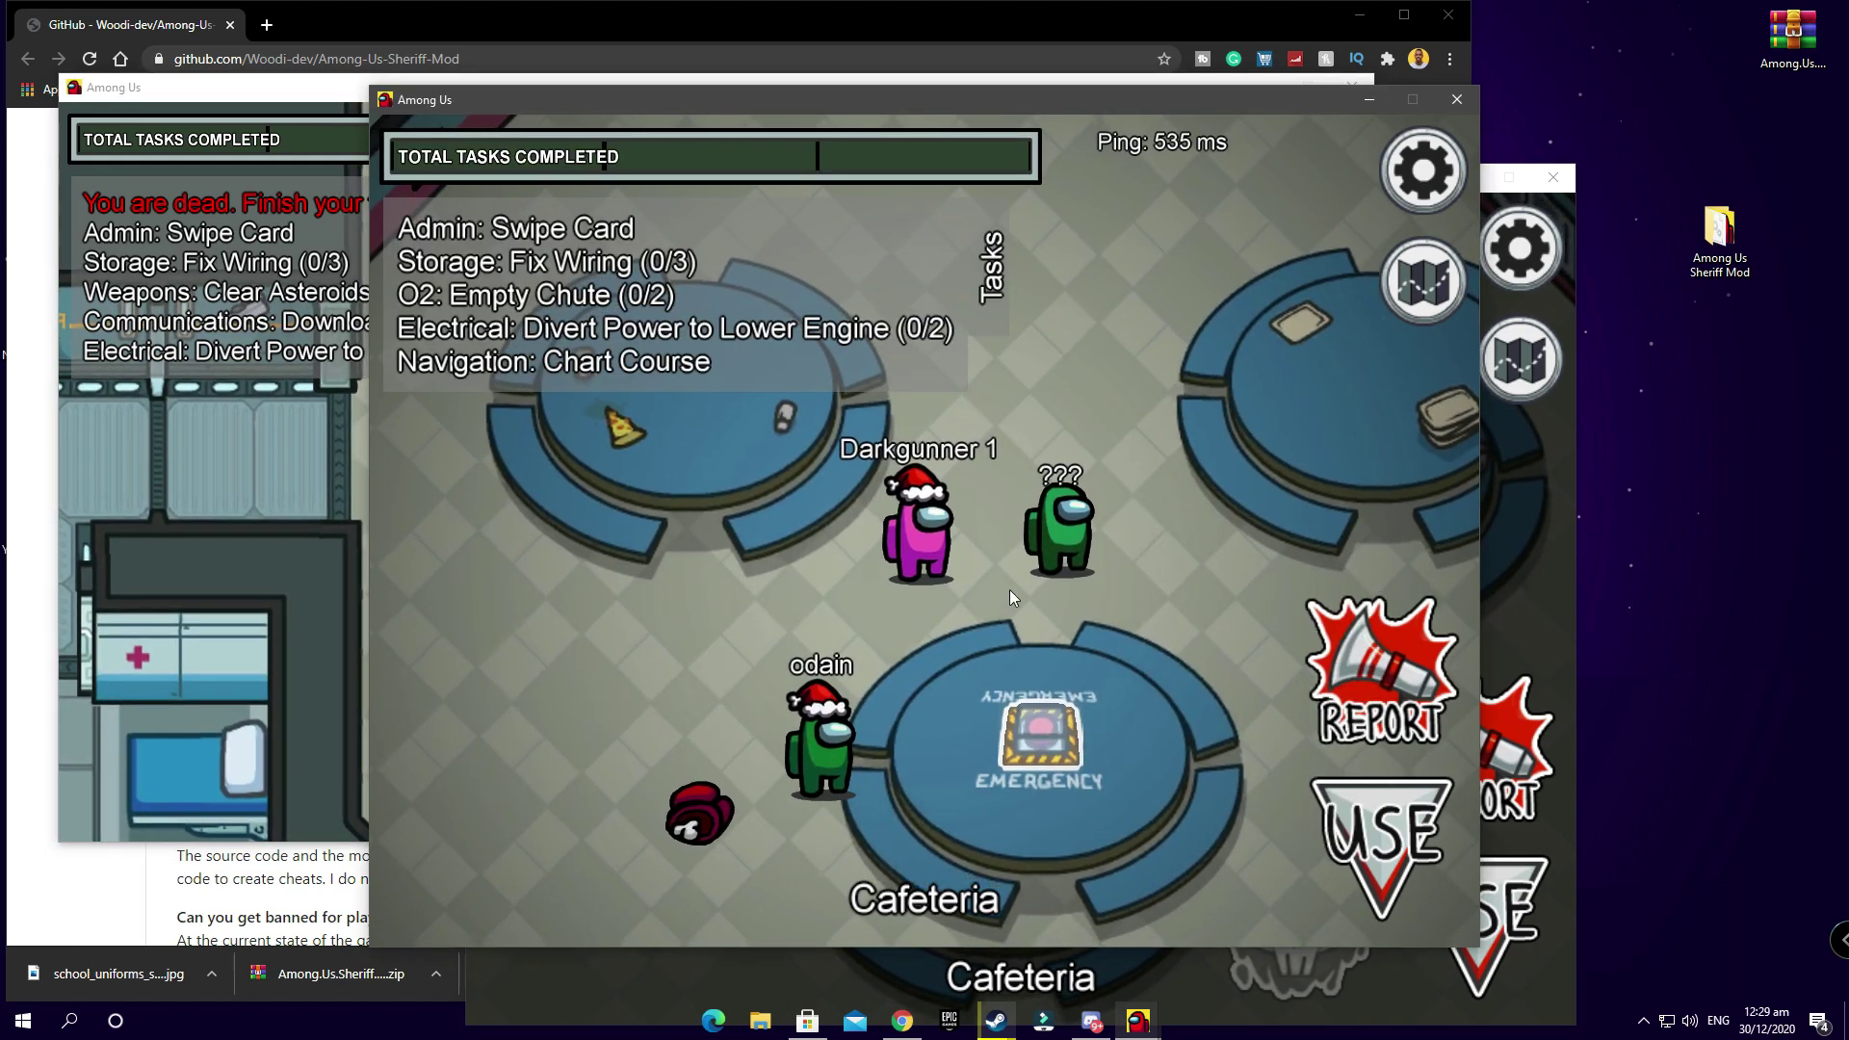
mouse_move(1176, 543)
mouse_down()
mouse_move(1090, 569)
mouse_move(1215, 643)
mouse_up()
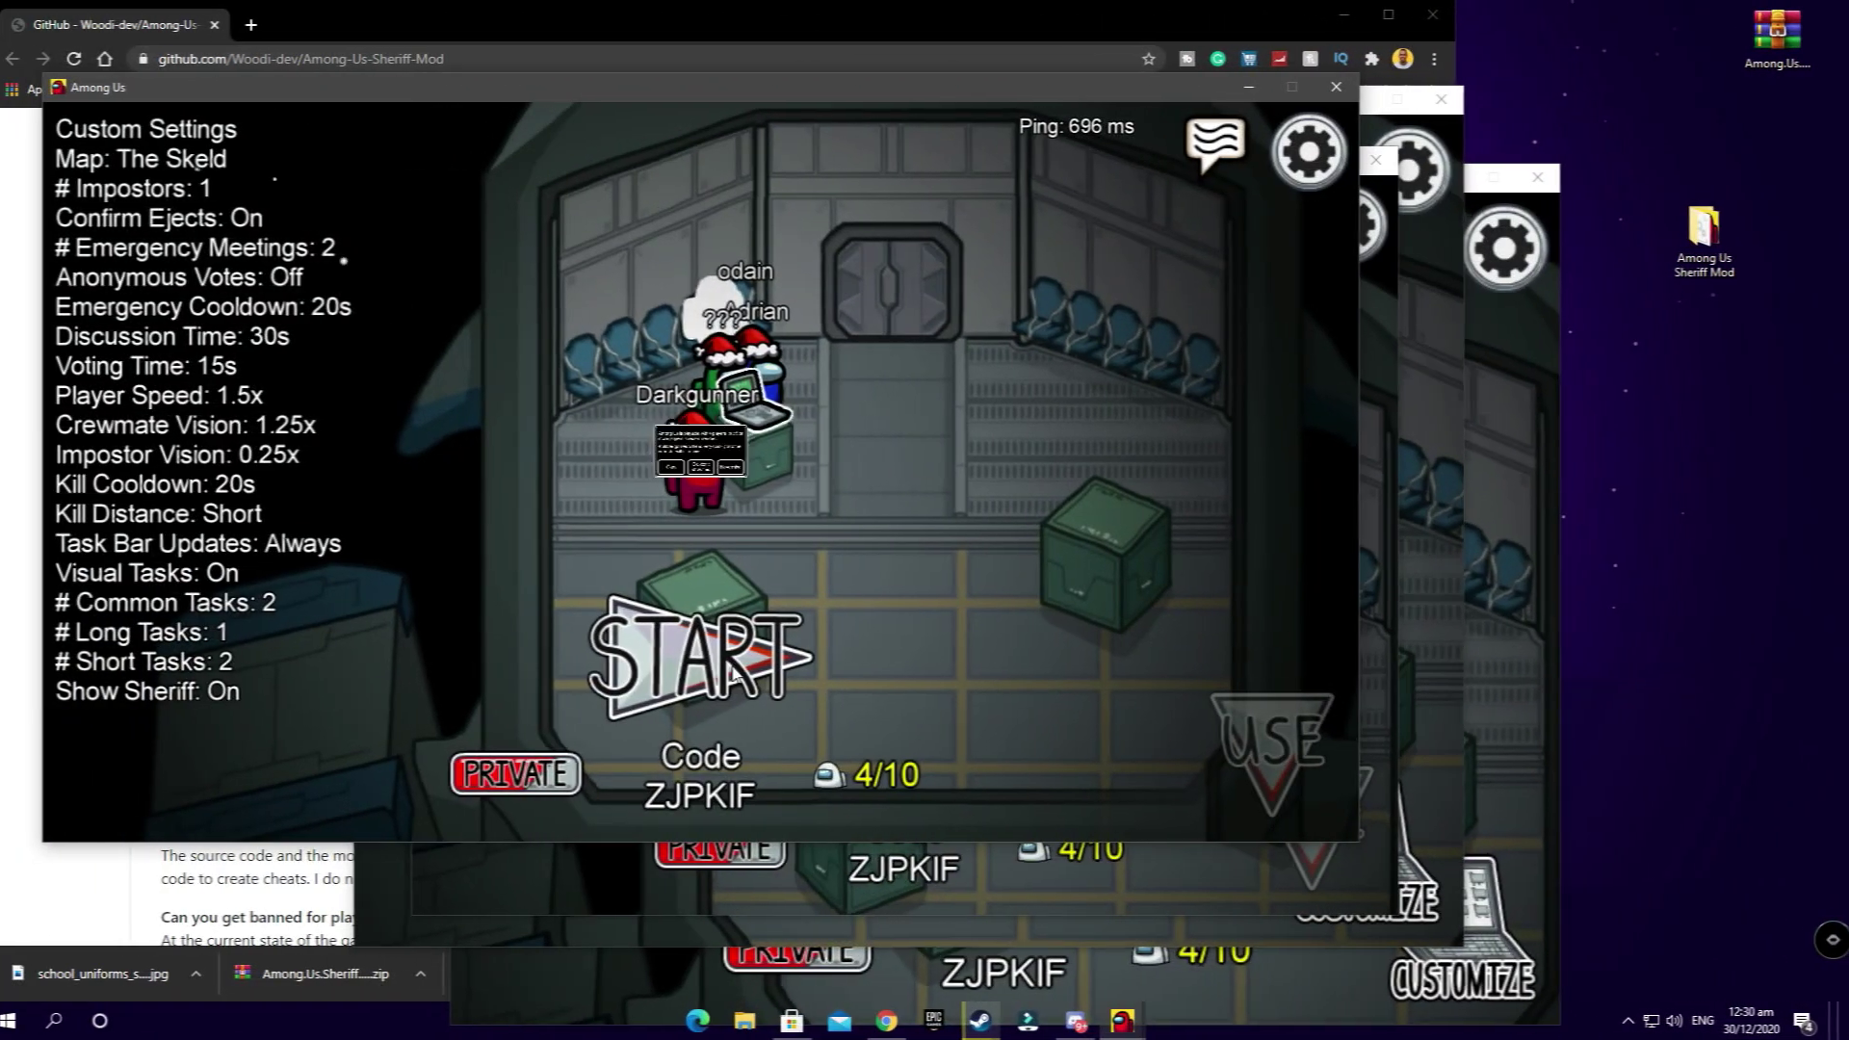
click(530, 655)
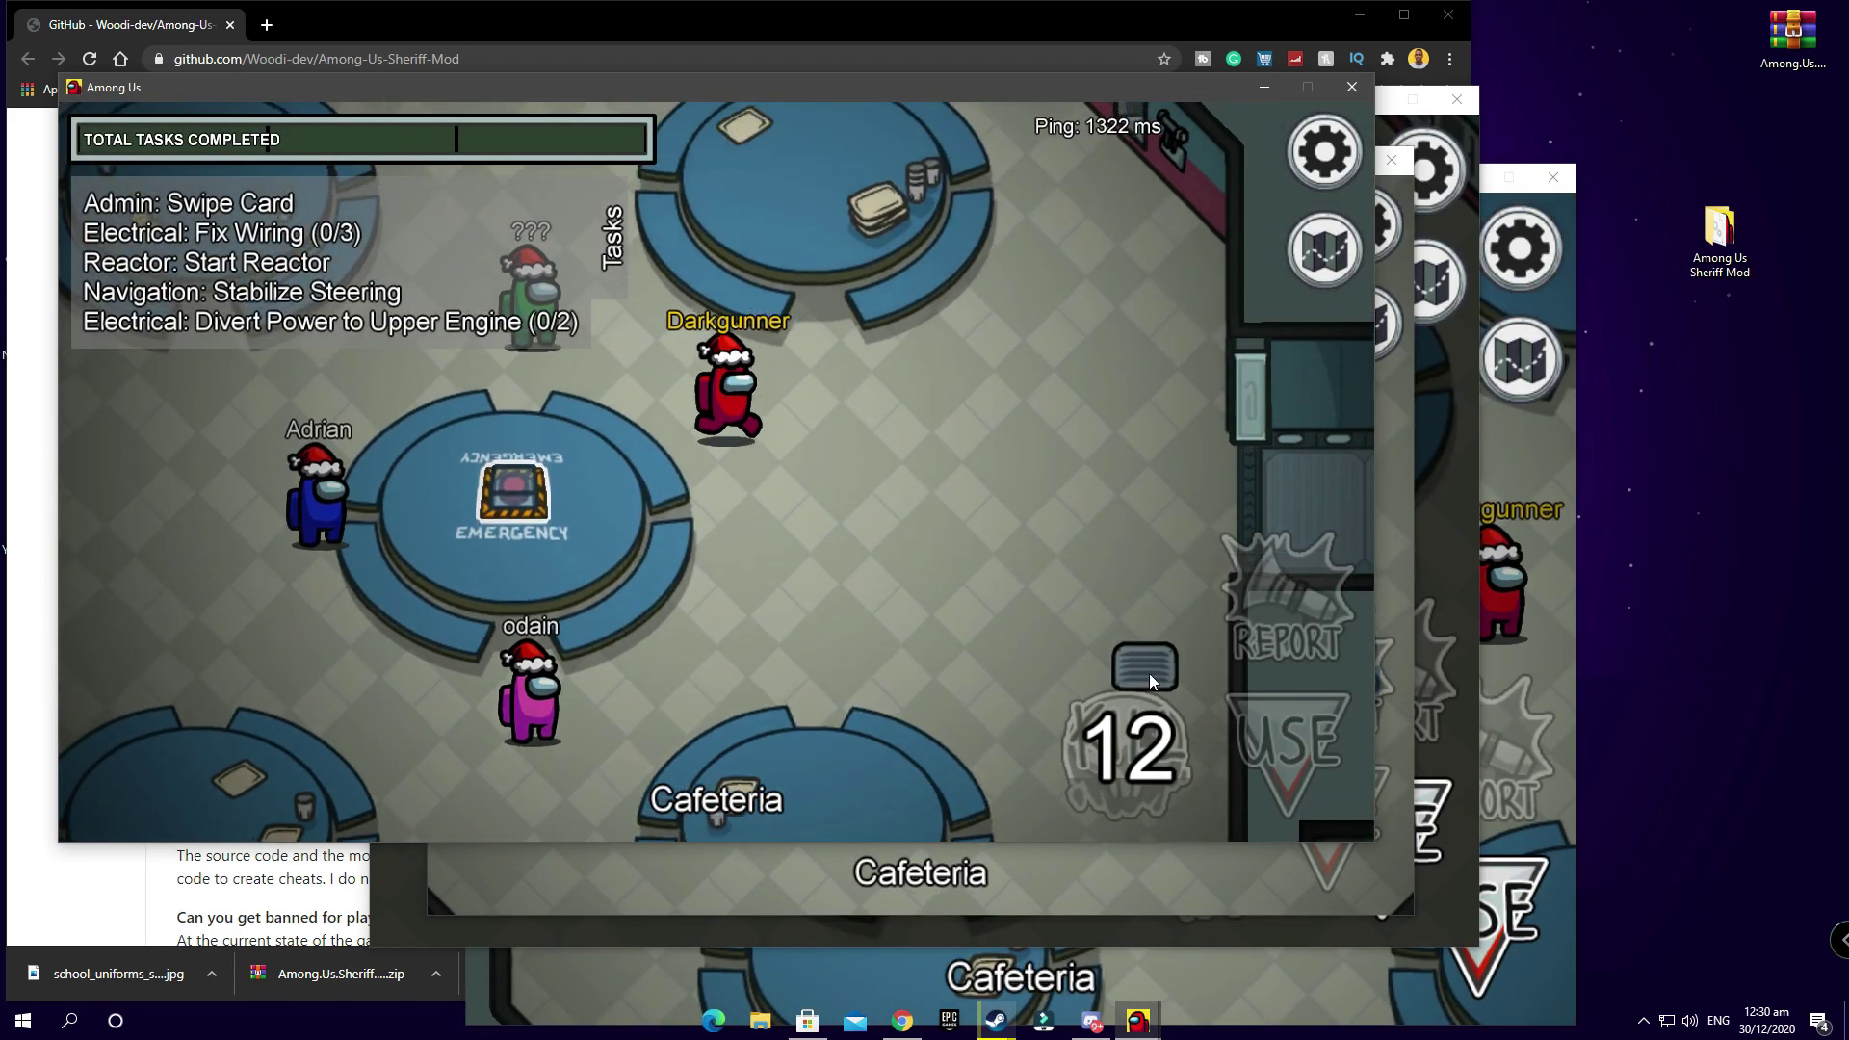
Step: Check the other players' game windows to find which one is the impostor and return to the red Sheriff's window
click(1529, 625)
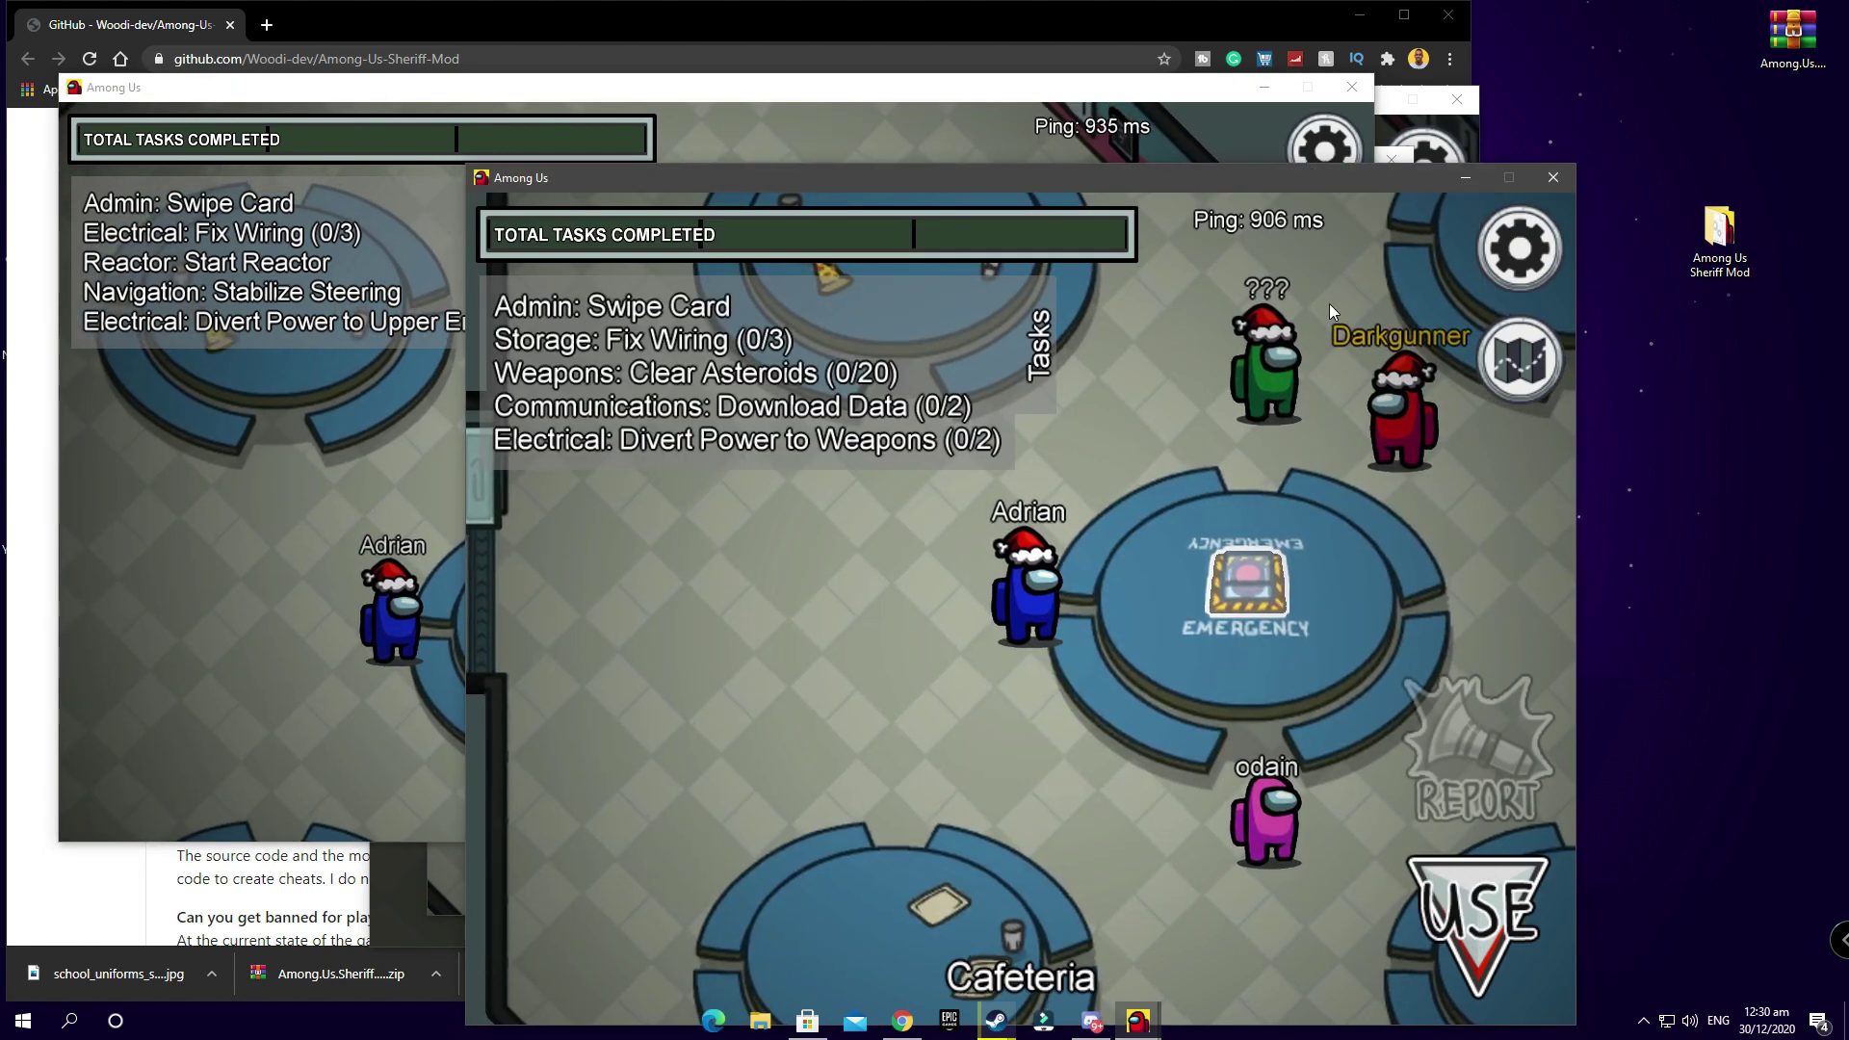
key(alt+Tab)
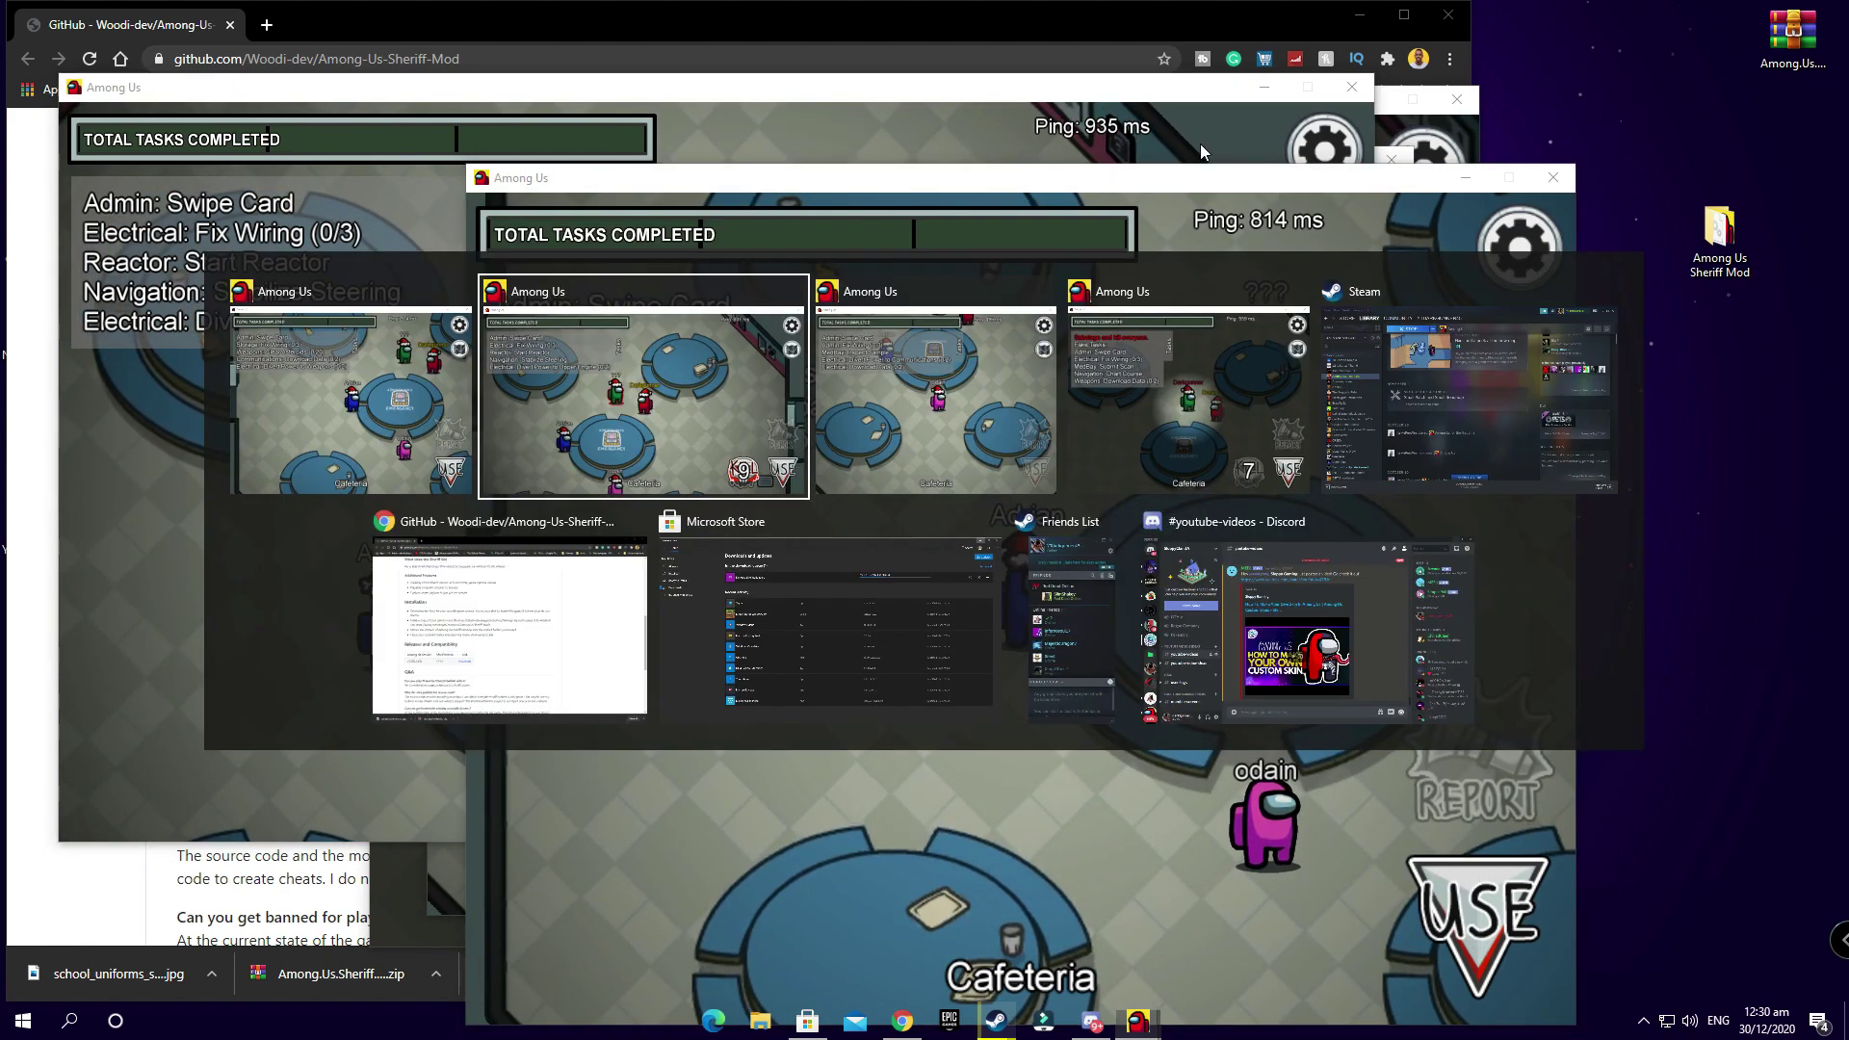
click(1156, 404)
key(alt+Tab)
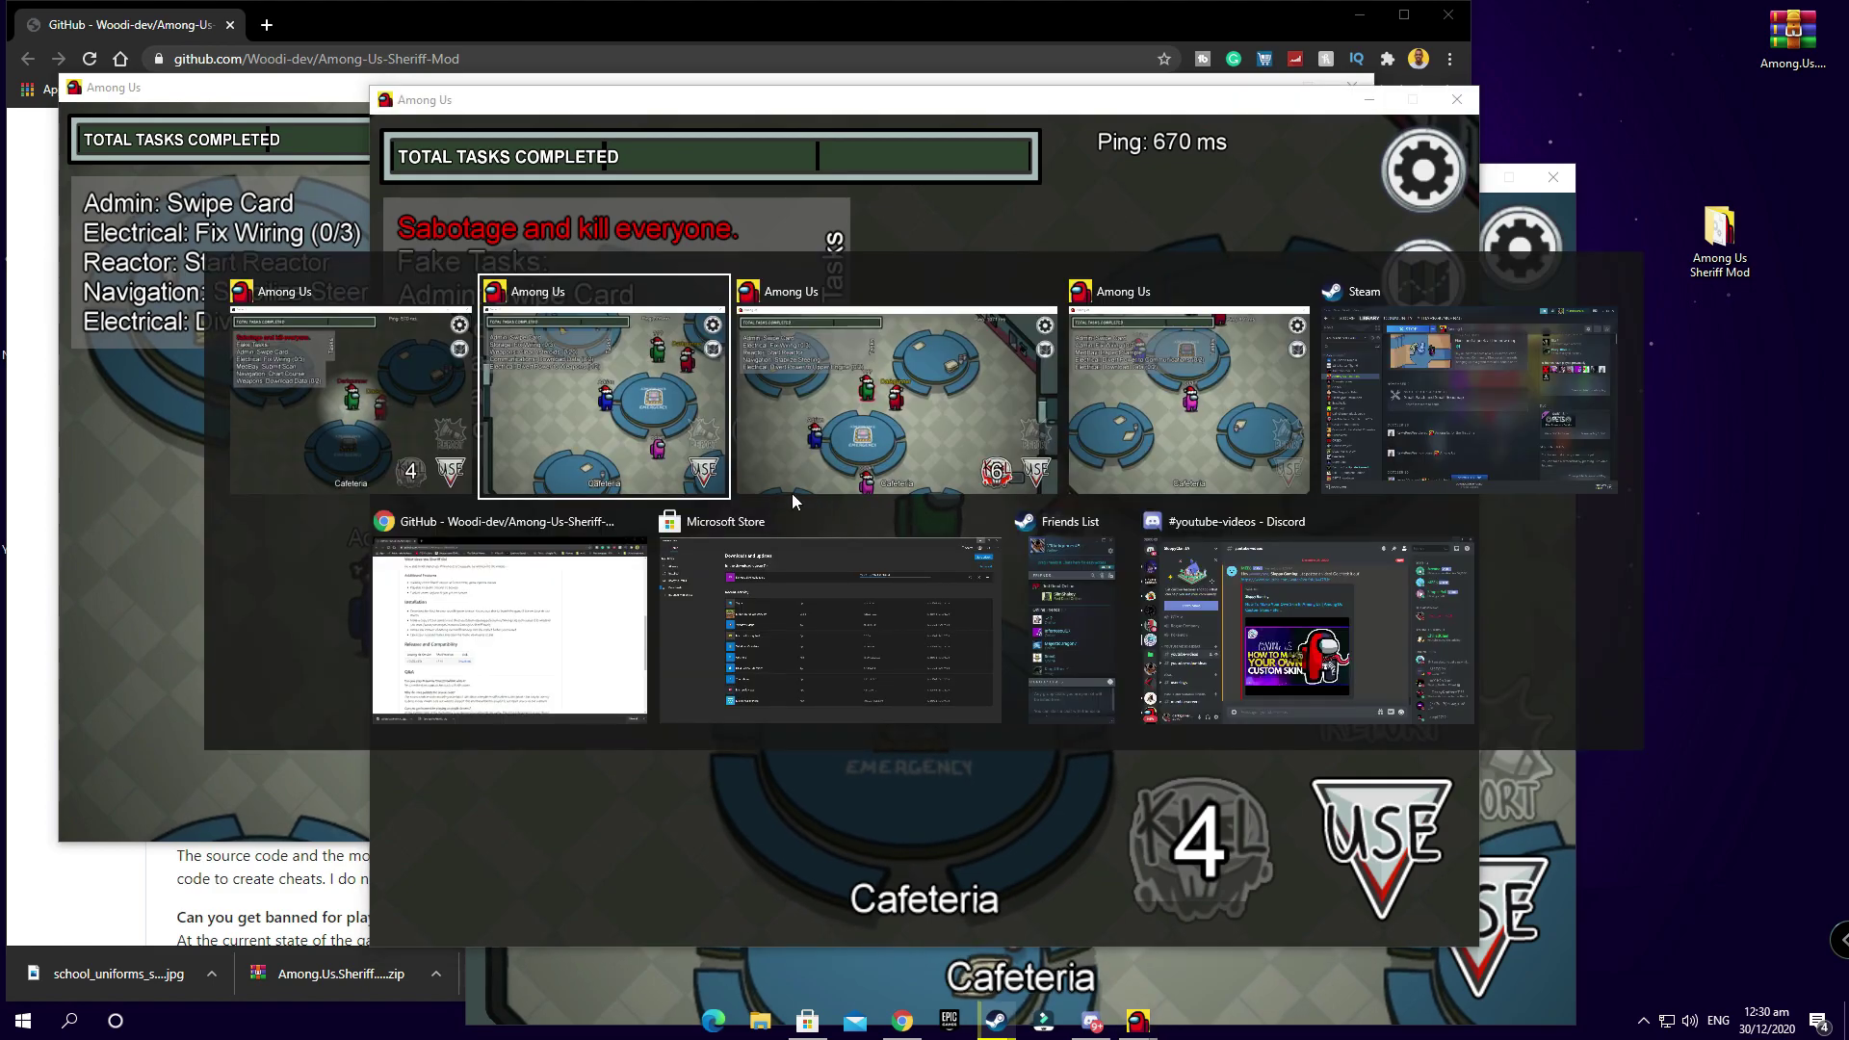
click(900, 419)
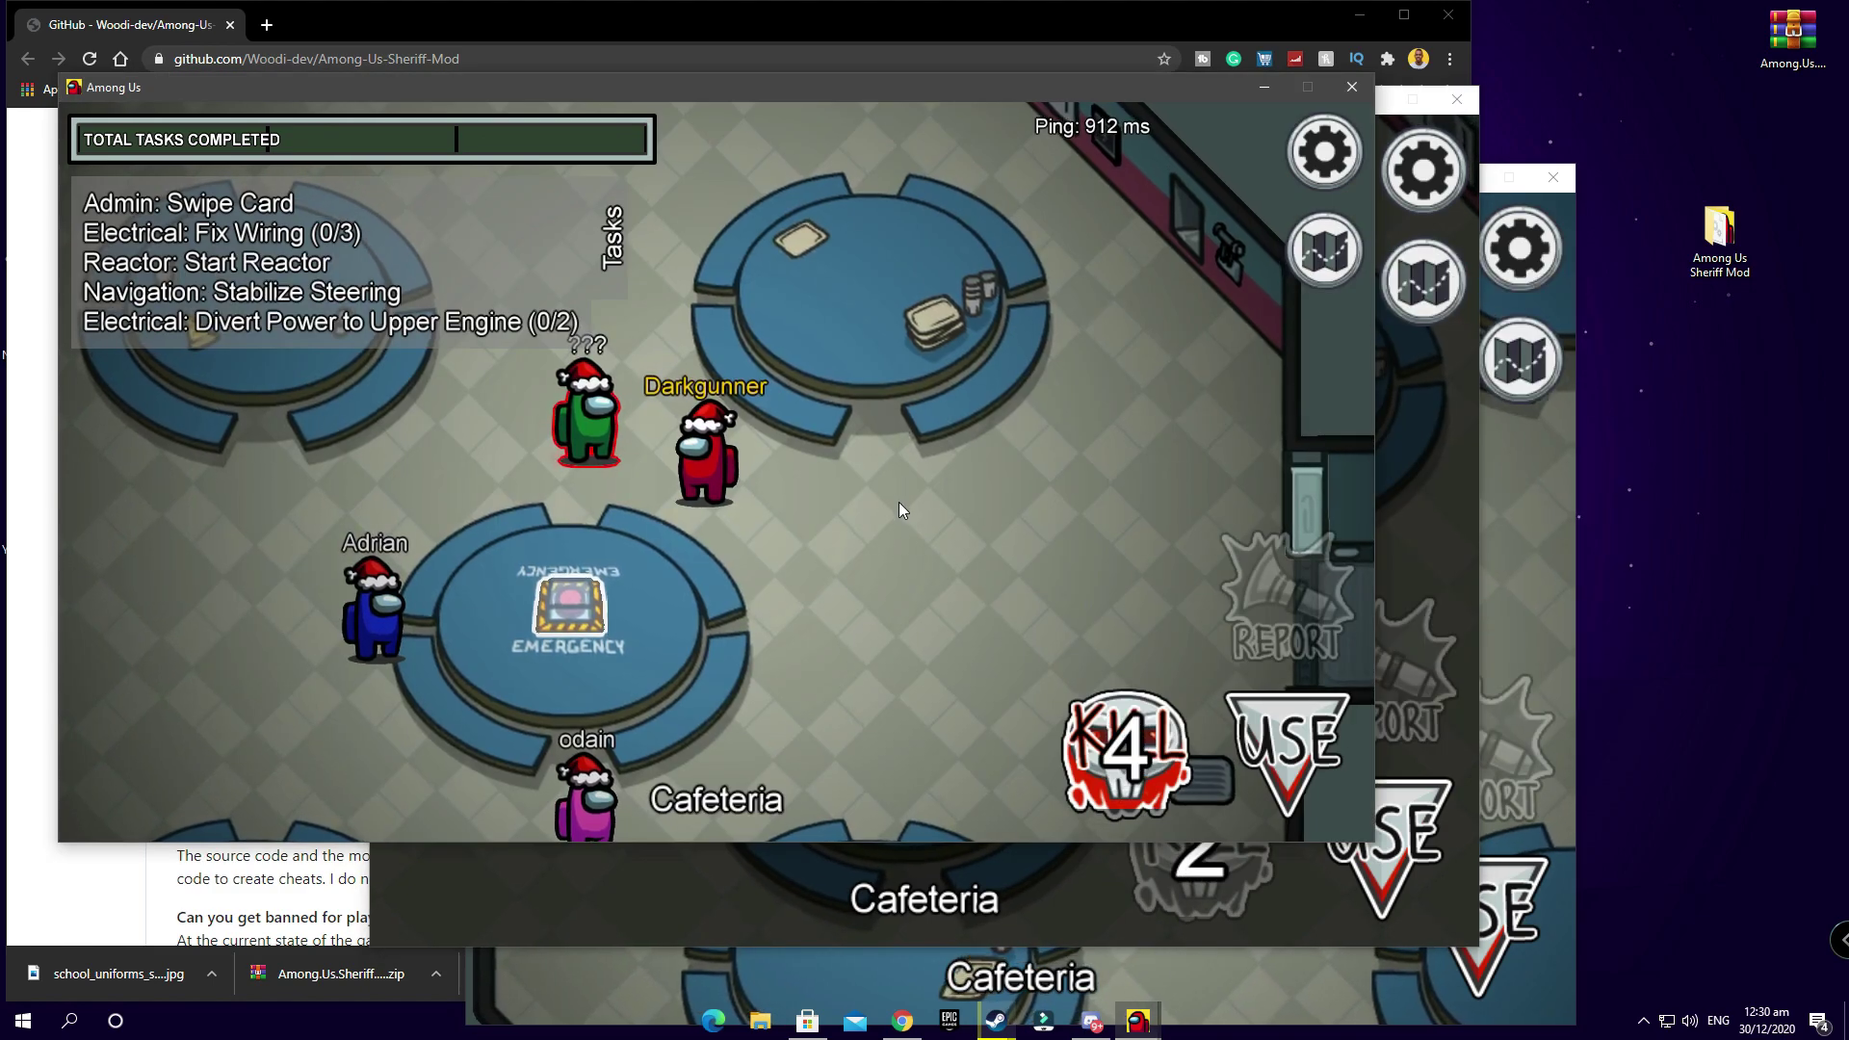
Step: Walk the red Sheriff past the blue crewmate to the green impostor in the cafeteria and use the kill ability on the impostor
key(a)
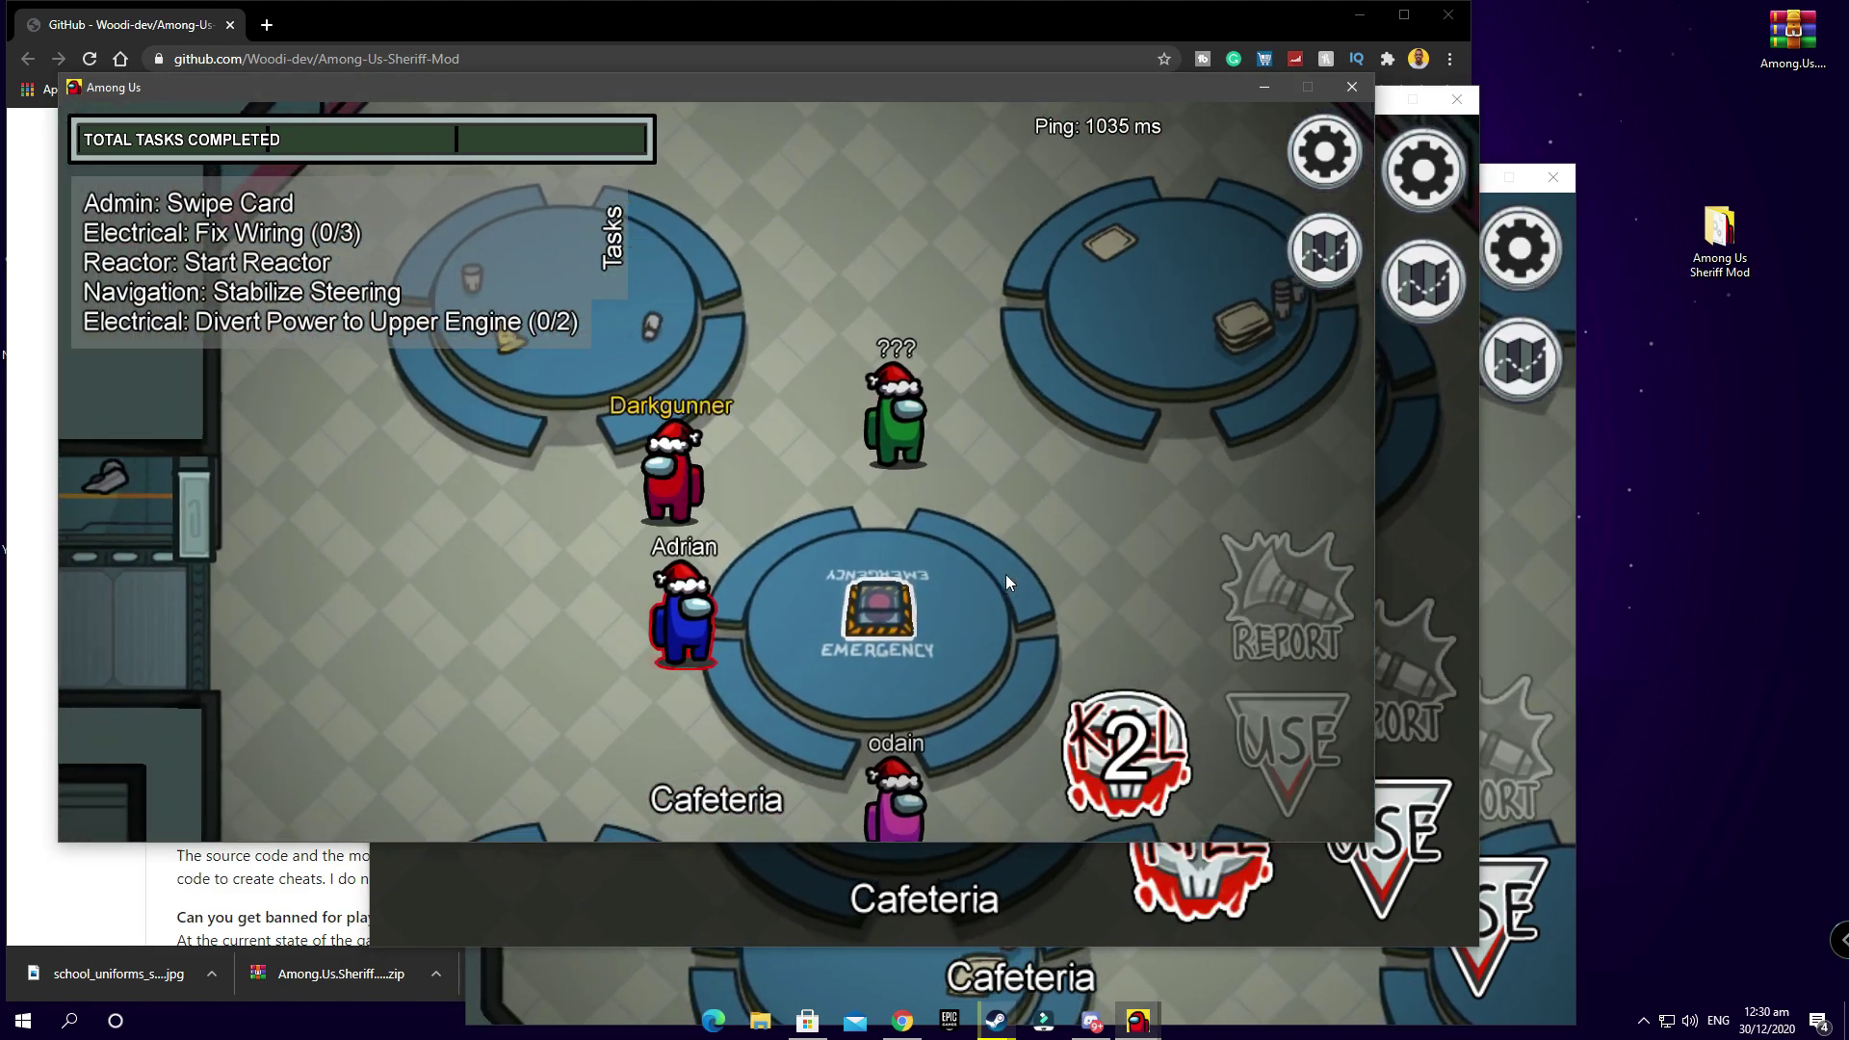
key(d)
key(w)
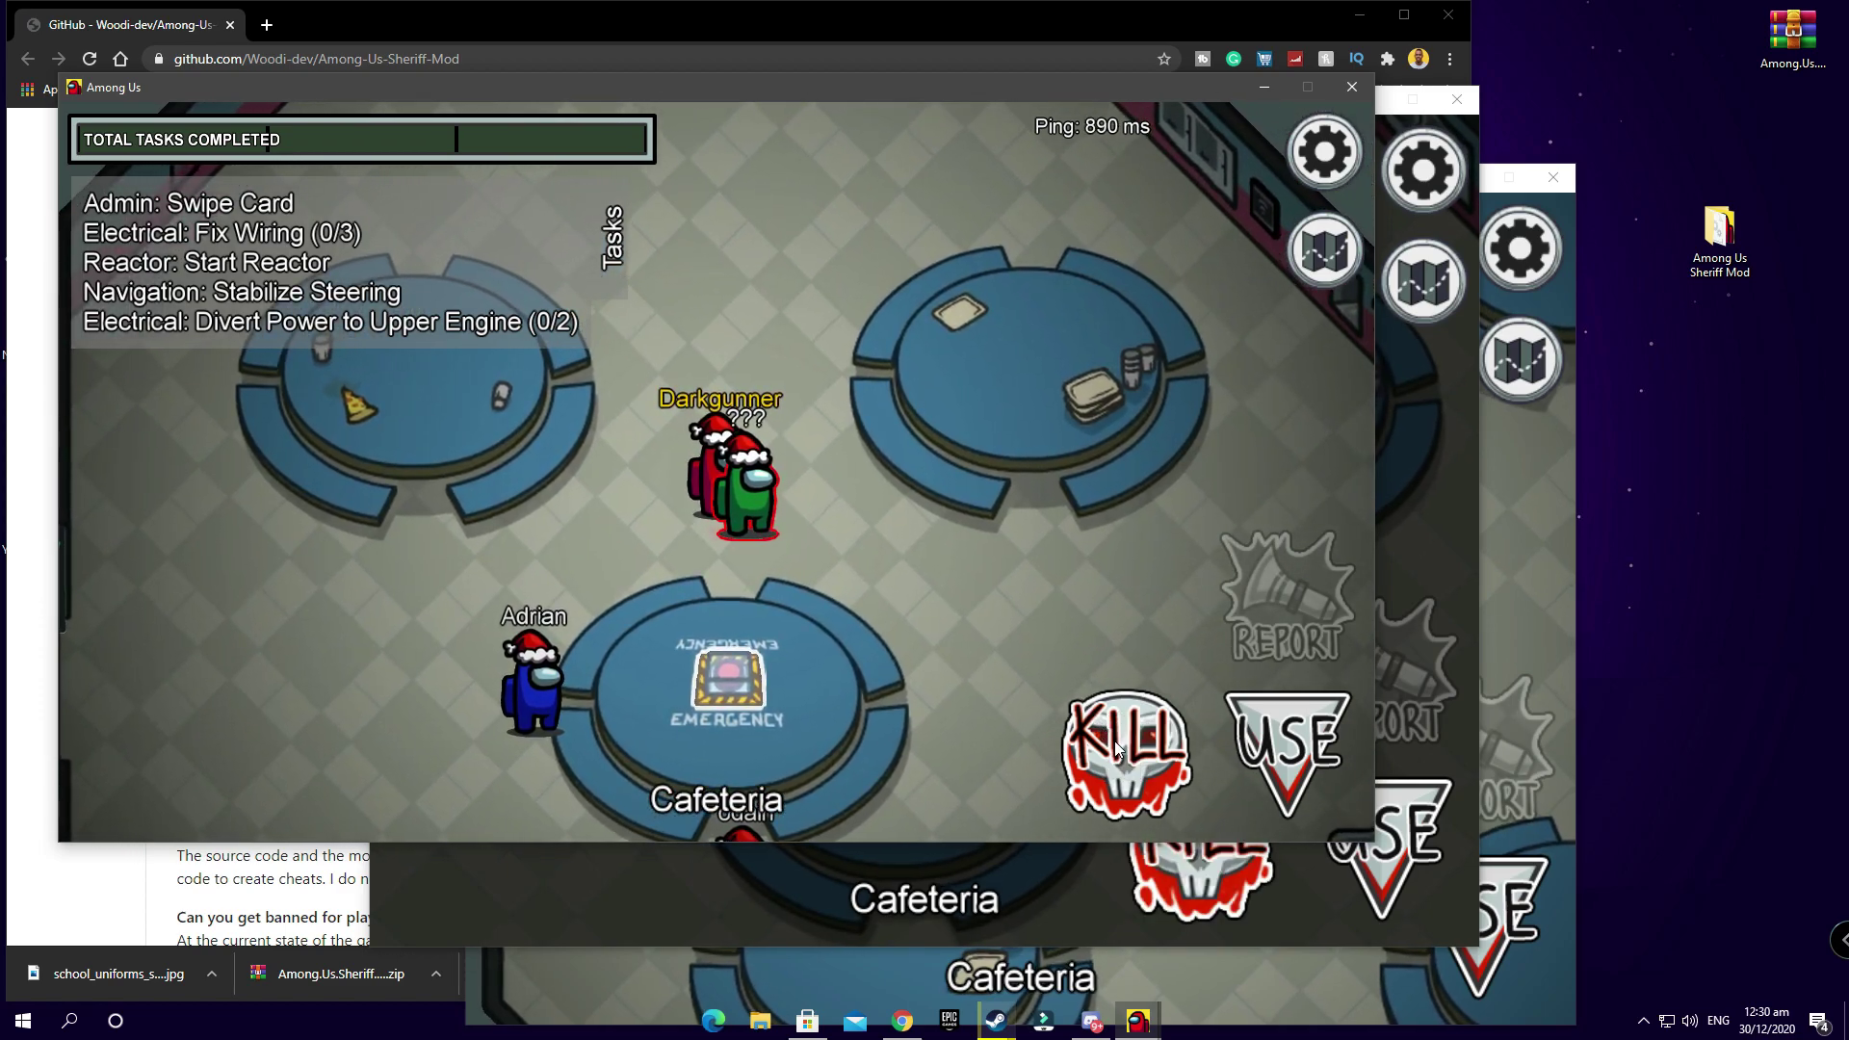
click(1114, 741)
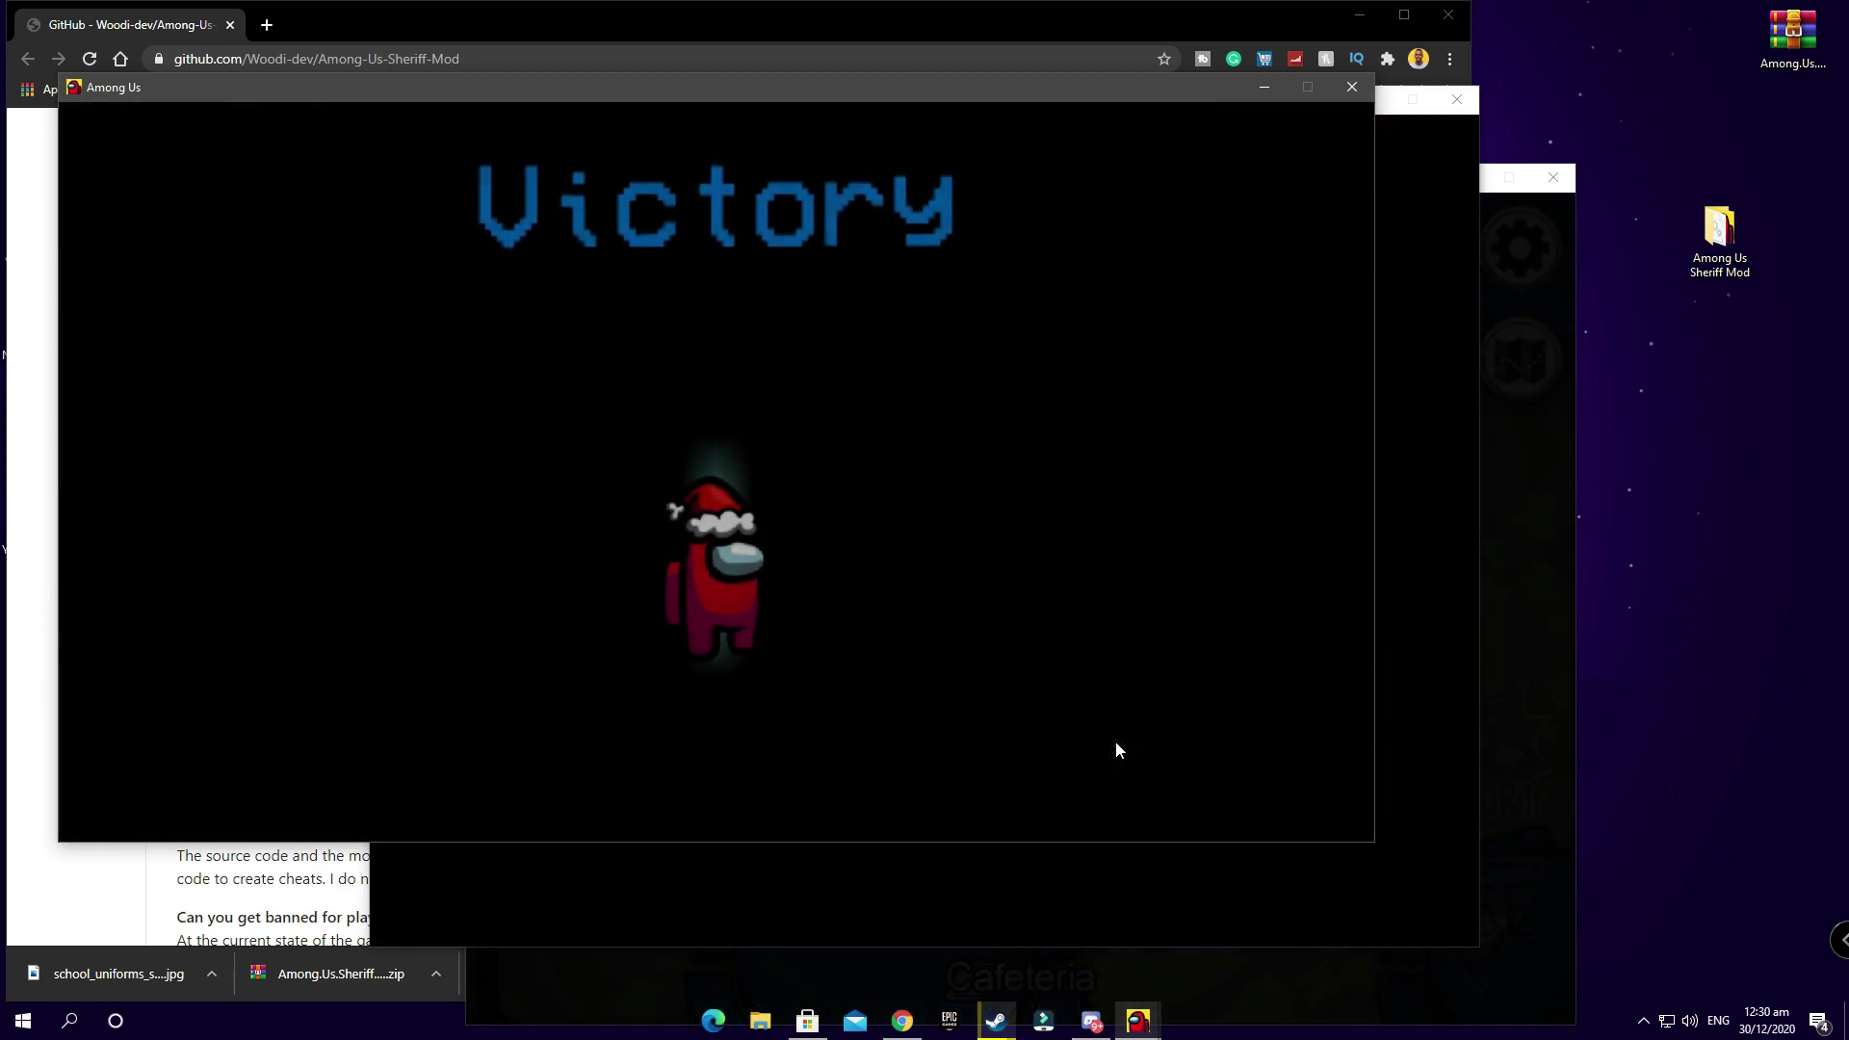